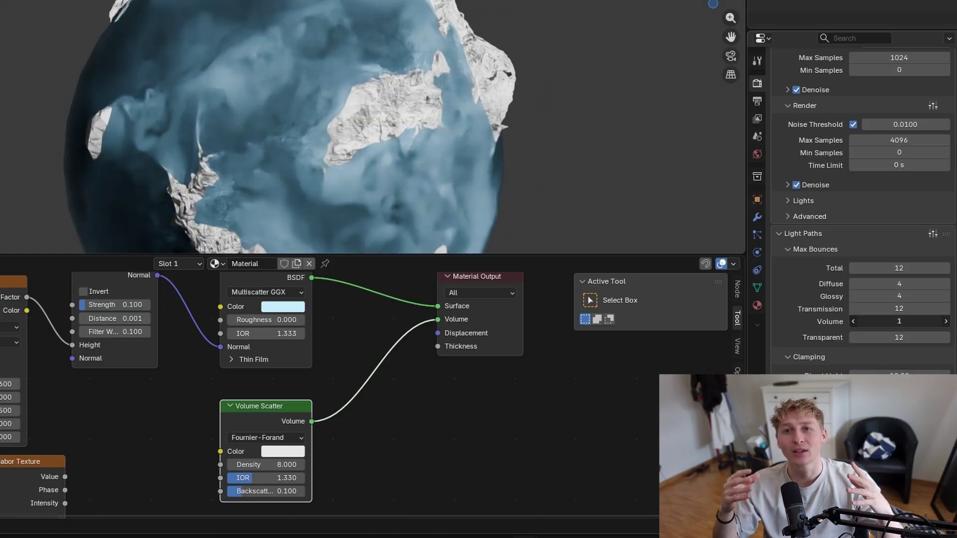
{"action": "key", "text": "Return"}
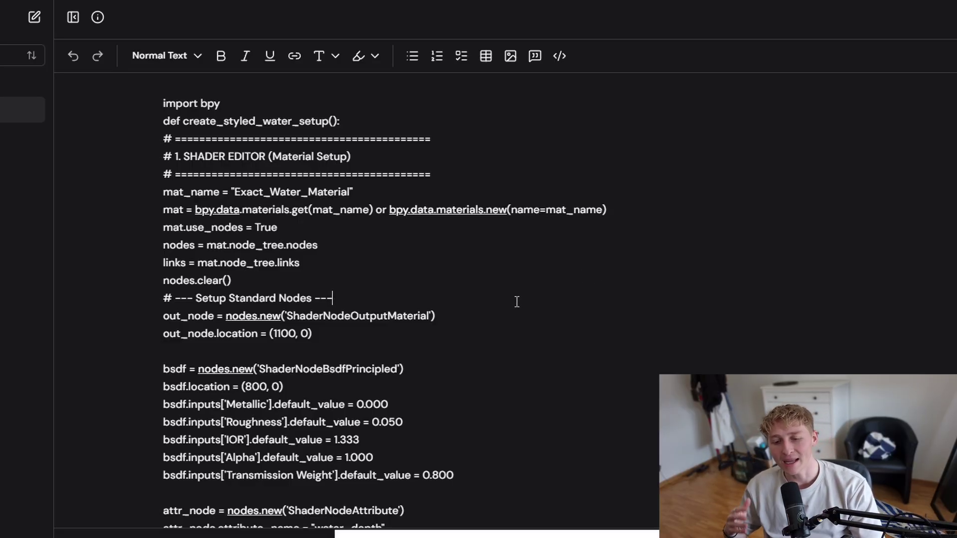
- Select and copy the entire create_styled_water_setup Python script from the text document
{"action": "scroll", "coordinate": [518, 311], "scroll_direction": "down", "scroll_amount": 3}
{"action": "key", "text": "ctrl+a"}
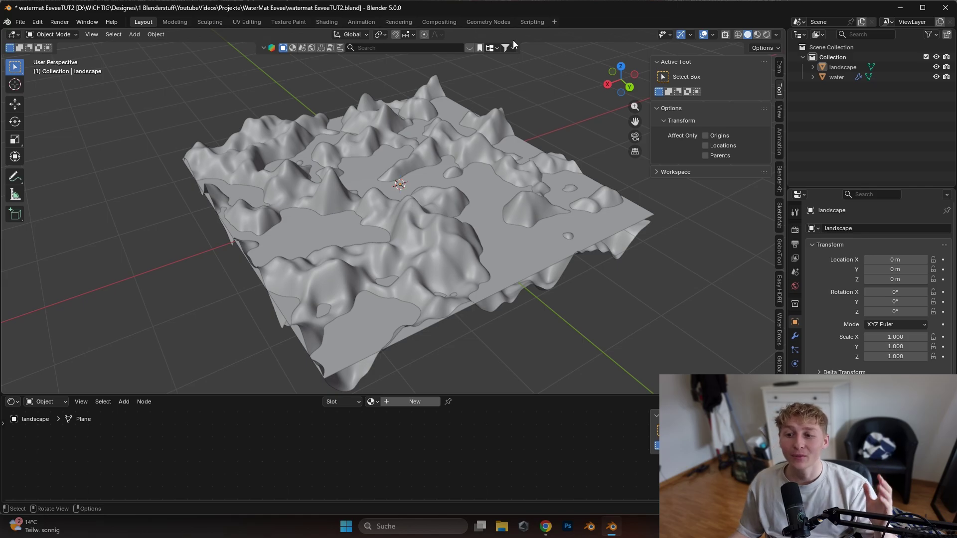
- Switch to Blender, paste the copied script into a new text block in the Scripting workspace and run it
{"action": "left_click", "coordinate": [529, 22]}
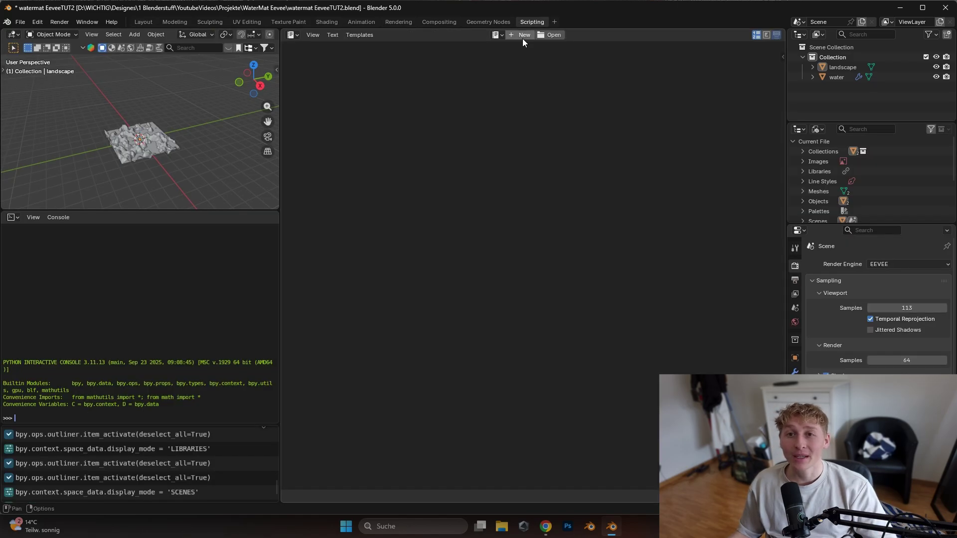
{"action": "left_click", "coordinate": [522, 38]}
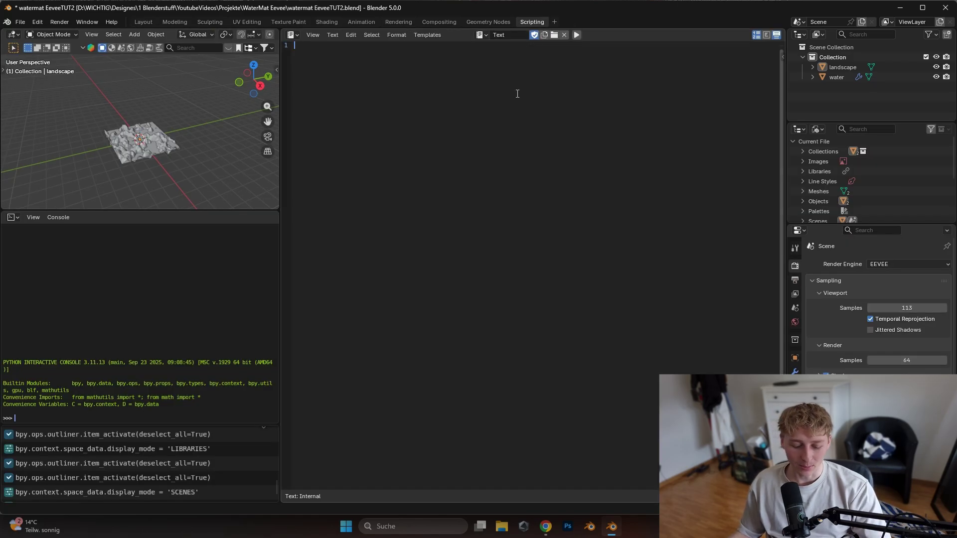
{"action": "key", "text": "ctrl+v"}
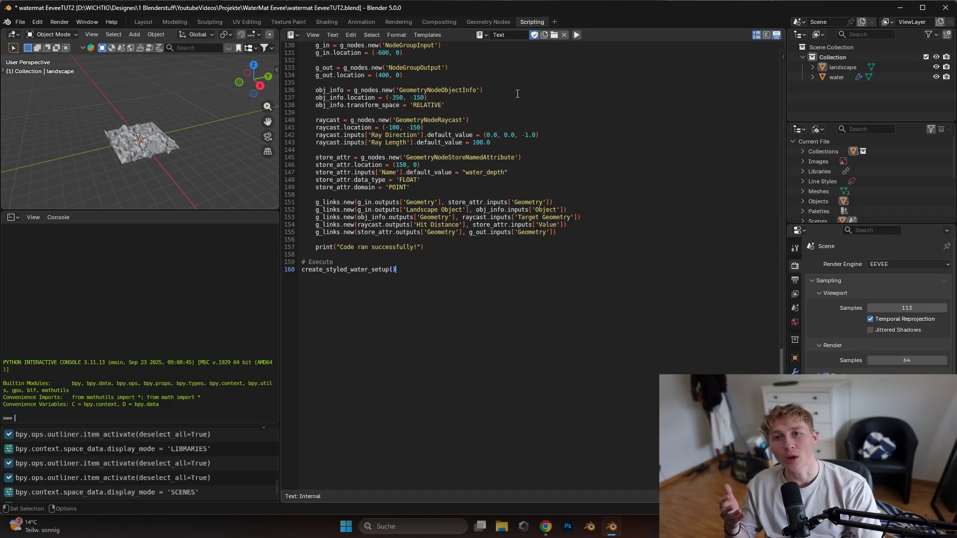
{"action": "left_click", "coordinate": [582, 35]}
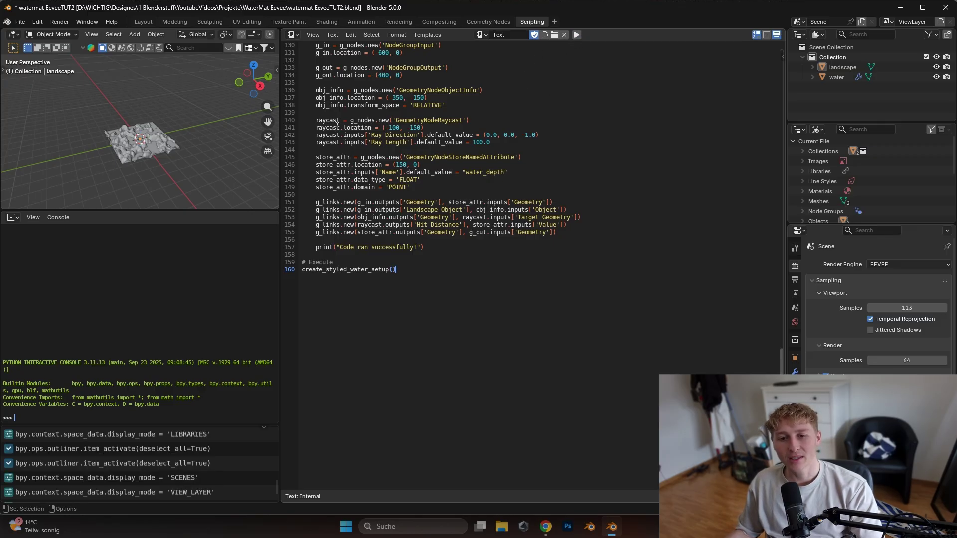
- Back in the Layout workspace, assign the existing Exact_Water_Material to the flat plane object named landscape
{"action": "left_click", "coordinate": [149, 22]}
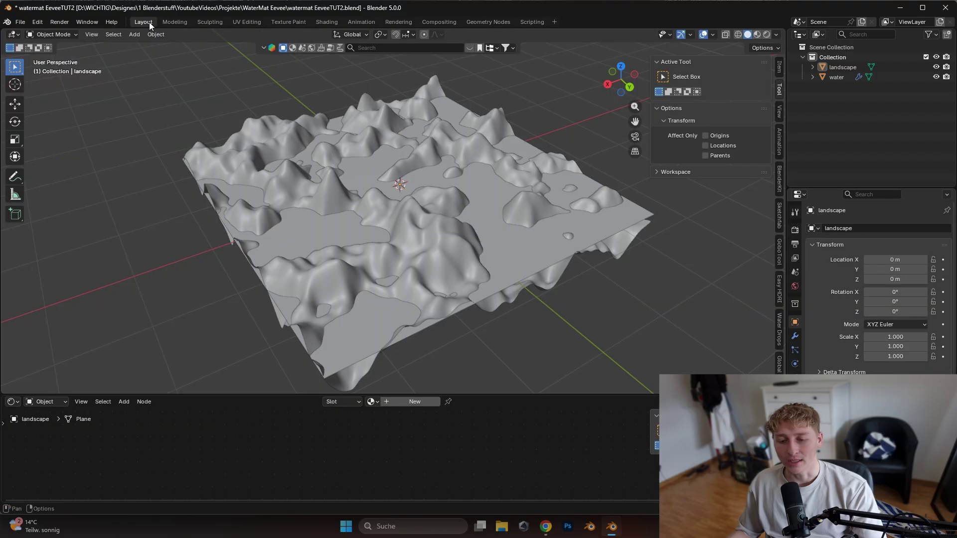
{"action": "left_click", "coordinate": [527, 244]}
{"action": "left_click_drag", "start_coordinate": [504, 394], "coordinate": [519, 334]}
{"action": "middle_click_drag", "start_coordinate": [519, 322], "coordinate": [495, 256]}
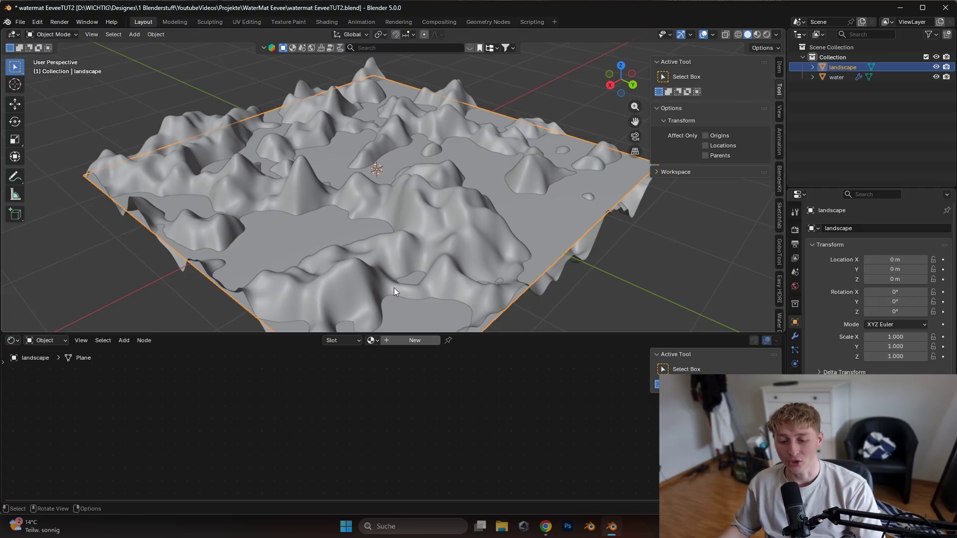
{"action": "left_click", "coordinate": [375, 339]}
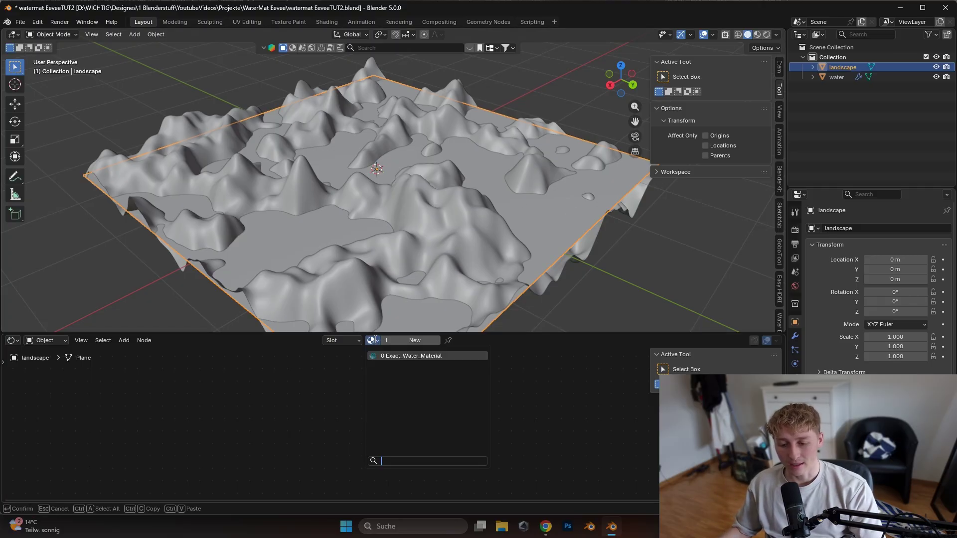
{"action": "left_click", "coordinate": [371, 342]}
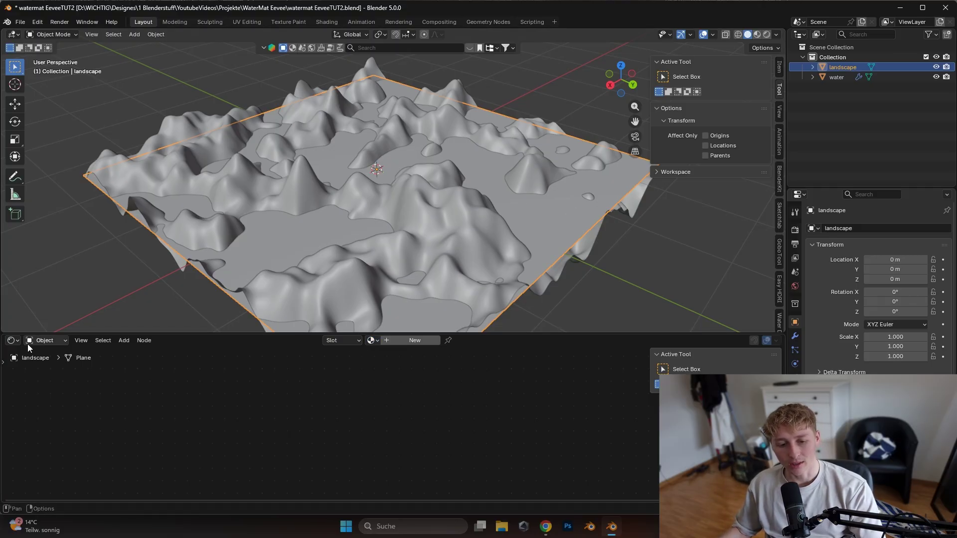
{"action": "left_click", "coordinate": [14, 340]}
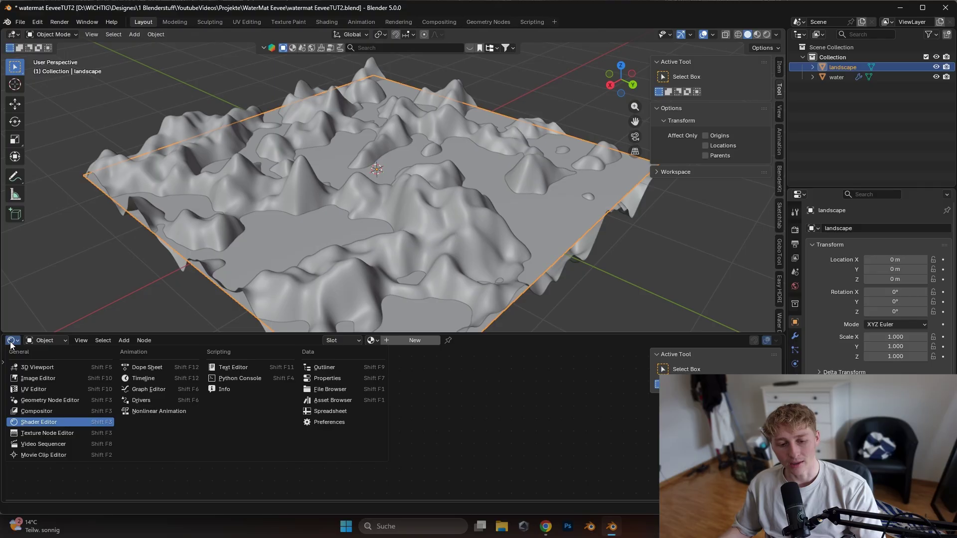
{"action": "left_click", "coordinate": [373, 342]}
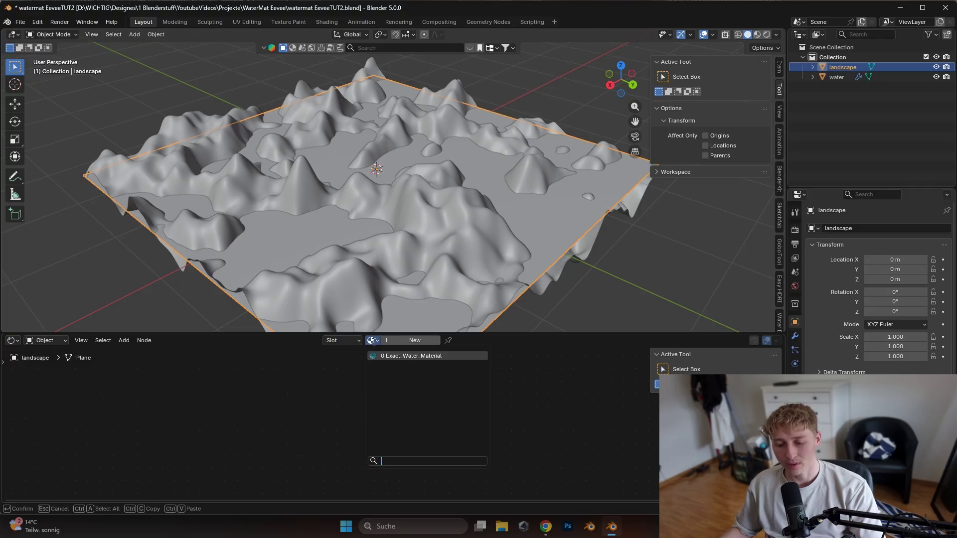
{"action": "left_click", "coordinate": [418, 357]}
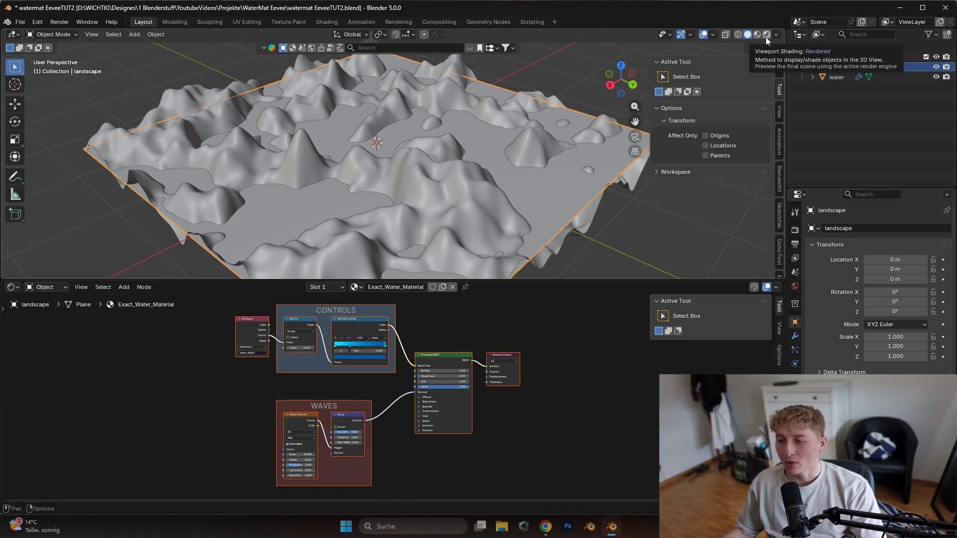
- Switch the viewport to rendered shading, disable Scene World and choose the outdoor HDRI with a blue sky and golden ground
{"action": "left_click", "coordinate": [766, 34]}
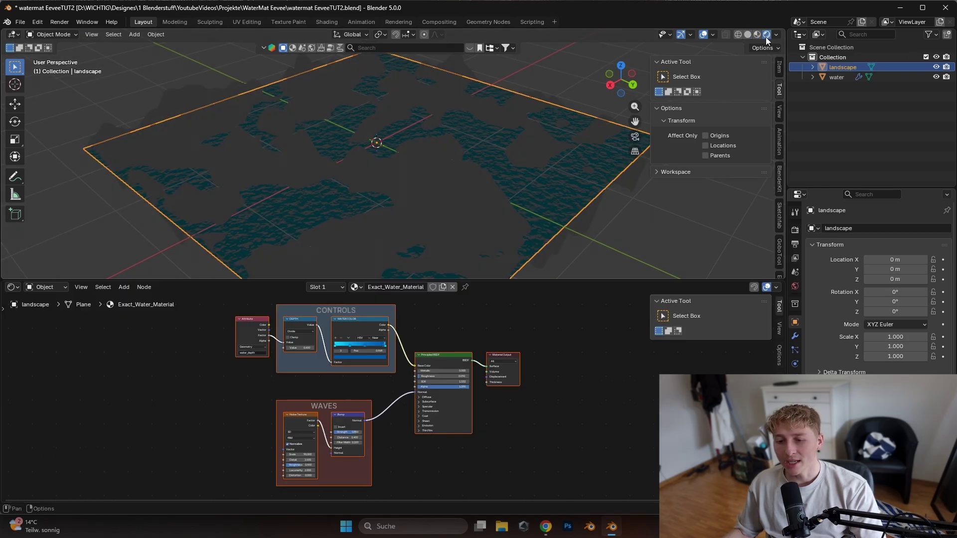
{"action": "left_click", "coordinate": [776, 35]}
{"action": "left_click", "coordinate": [749, 93]}
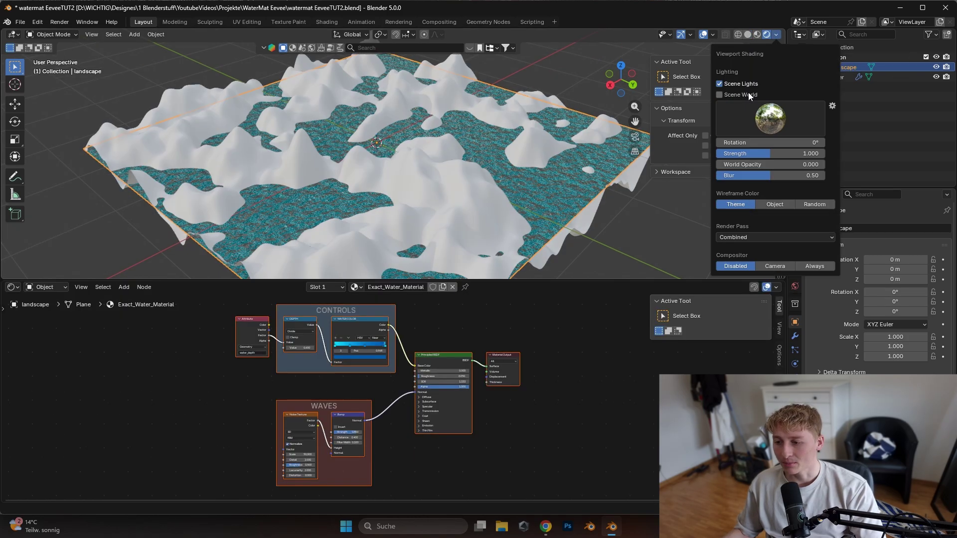
{"action": "left_click", "coordinate": [771, 127]}
{"action": "left_click", "coordinate": [797, 123]}
{"action": "left_click", "coordinate": [804, 159]}
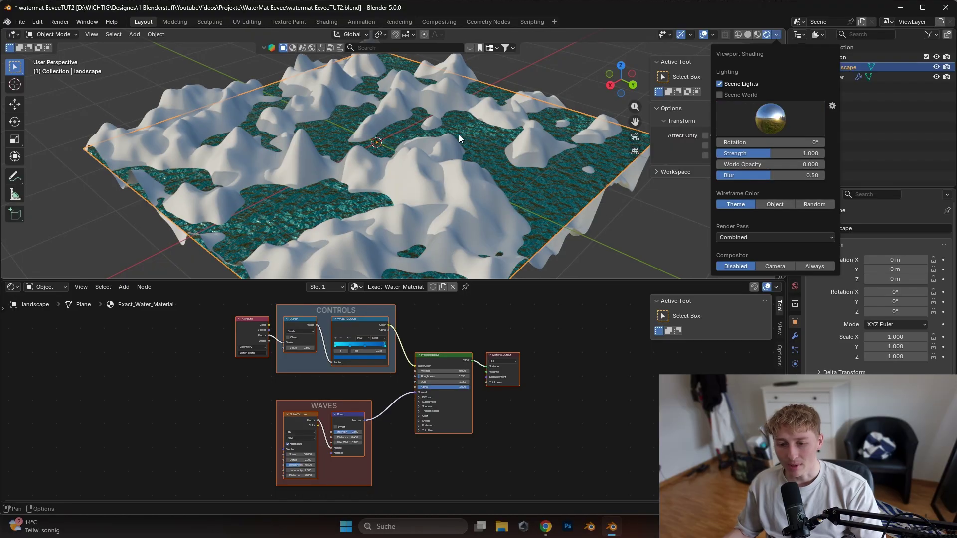
- Enable Raytracing in the EEVEE render settings and set its resolution to 1:1
{"action": "mouse_move", "coordinate": [454, 166]}
{"action": "middle_mouse_down"}
{"action": "mouse_move", "coordinate": [522, 170]}
{"action": "mouse_move", "coordinate": [390, 199]}
{"action": "mouse_move", "coordinate": [573, 107]}
{"action": "middle_mouse_up"}
{"action": "scroll", "coordinate": [390, 199], "scroll_direction": "up", "scroll_amount": 3}
{"action": "middle_click_drag", "start_coordinate": [498, 150], "coordinate": [445, 178]}
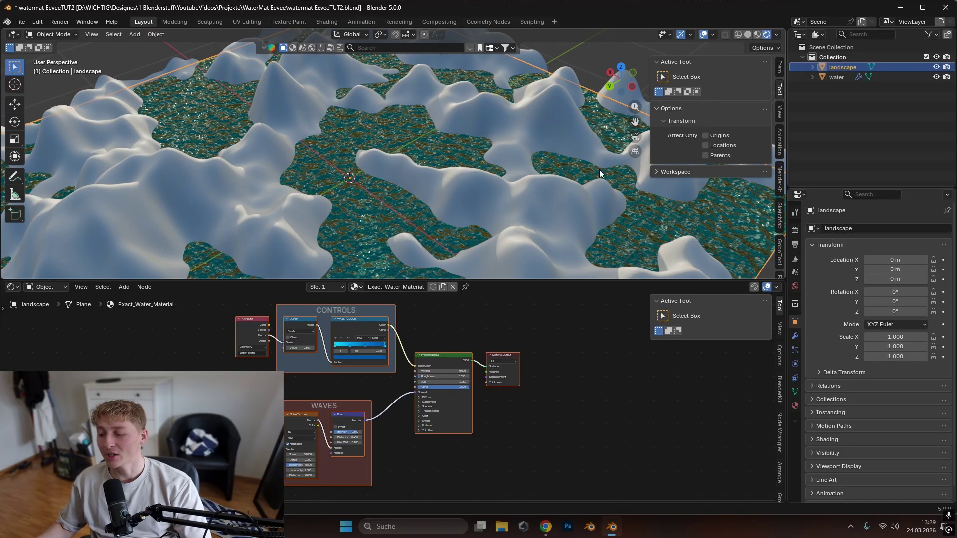
{"action": "left_click", "coordinate": [796, 231]}
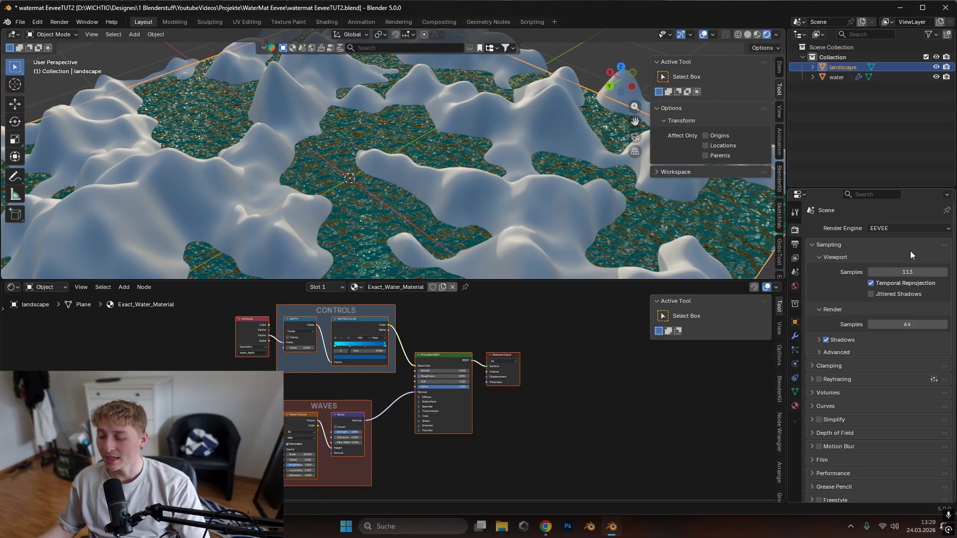
{"action": "left_click", "coordinate": [819, 380]}
{"action": "left_click", "coordinate": [835, 382]}
{"action": "scroll", "coordinate": [848, 376], "scroll_direction": "down", "scroll_amount": 2}
{"action": "left_click", "coordinate": [911, 365]}
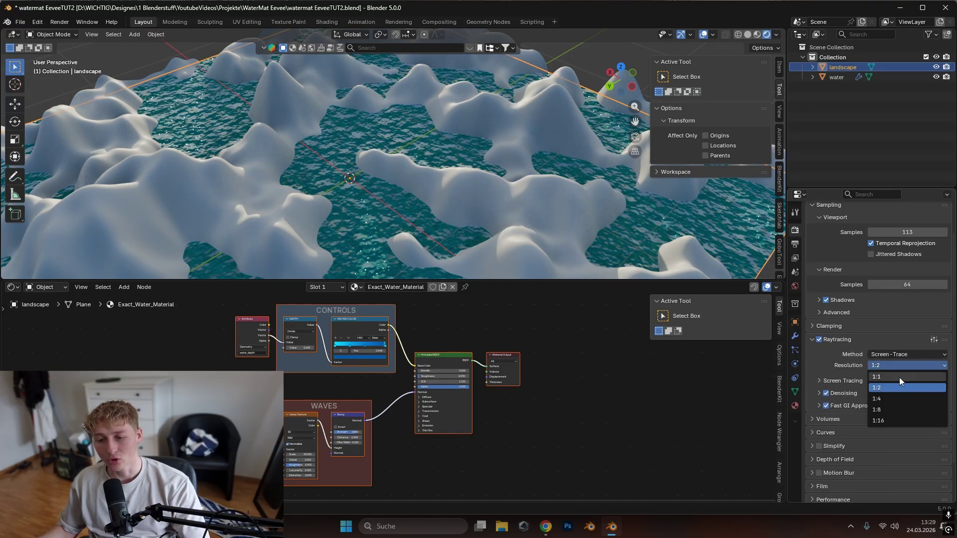
{"action": "left_click", "coordinate": [899, 378]}
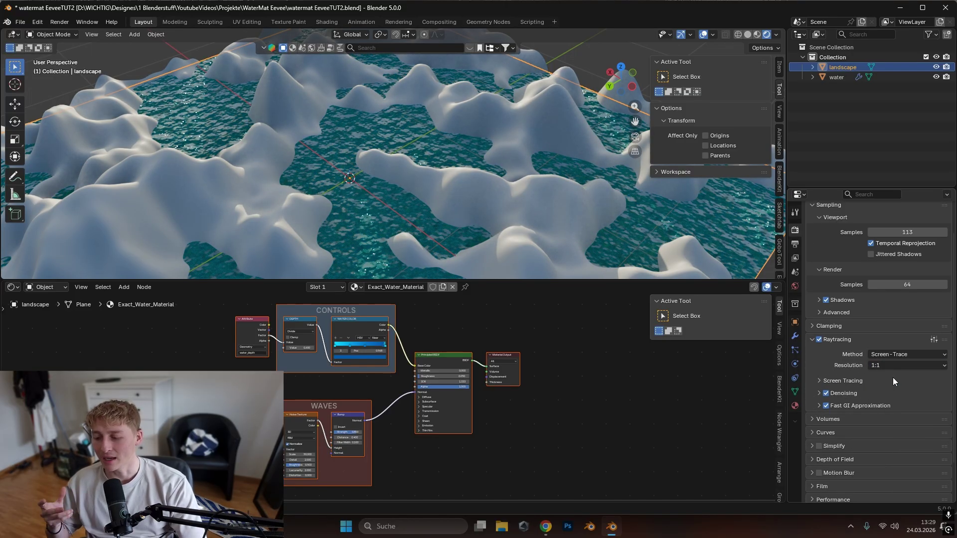
- Add a Geometry Nodes modifier to the landscape object and assign it the Water_Depth_Calculator node group
{"action": "scroll", "coordinate": [437, 225], "scroll_direction": "down", "scroll_amount": 2}
{"action": "middle_click_drag", "start_coordinate": [436, 226], "coordinate": [474, 191]}
{"action": "scroll", "coordinate": [412, 198], "scroll_direction": "up", "scroll_amount": 3}
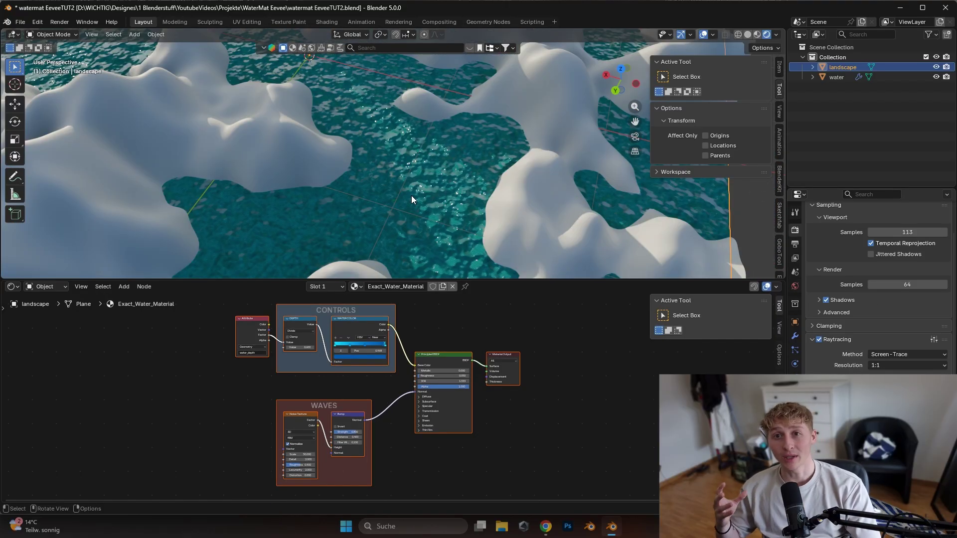
{"action": "left_click", "coordinate": [12, 286]}
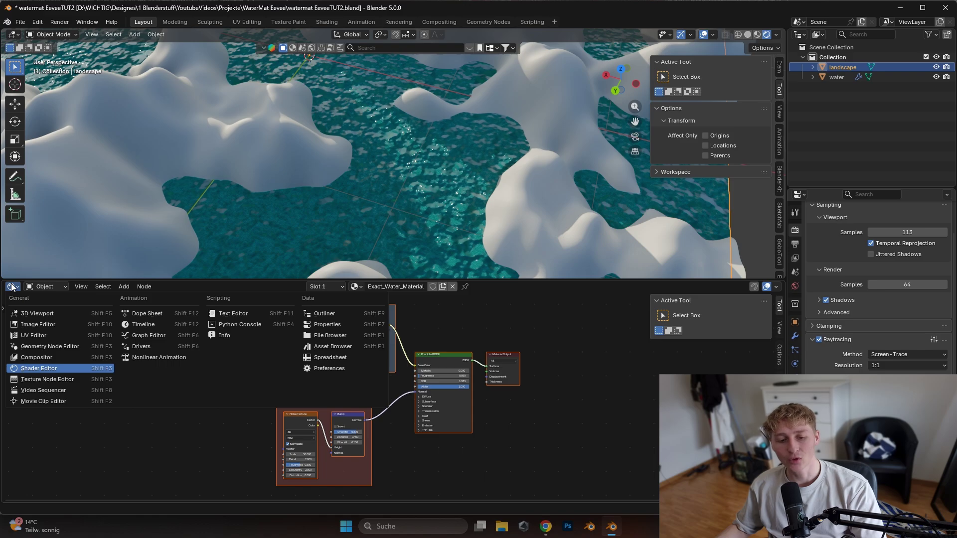
{"action": "left_click", "coordinate": [46, 347]}
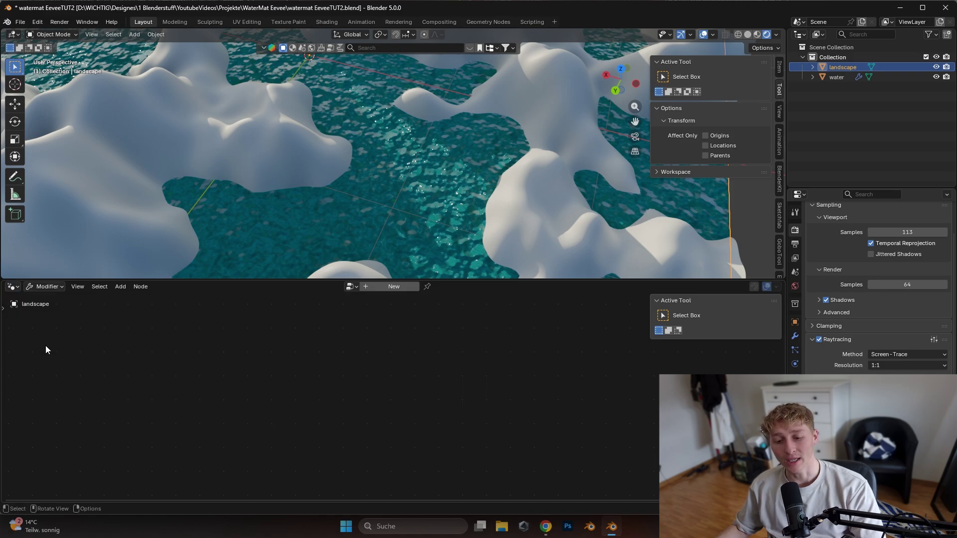
{"action": "left_click", "coordinate": [385, 292]}
{"action": "left_click", "coordinate": [341, 287]}
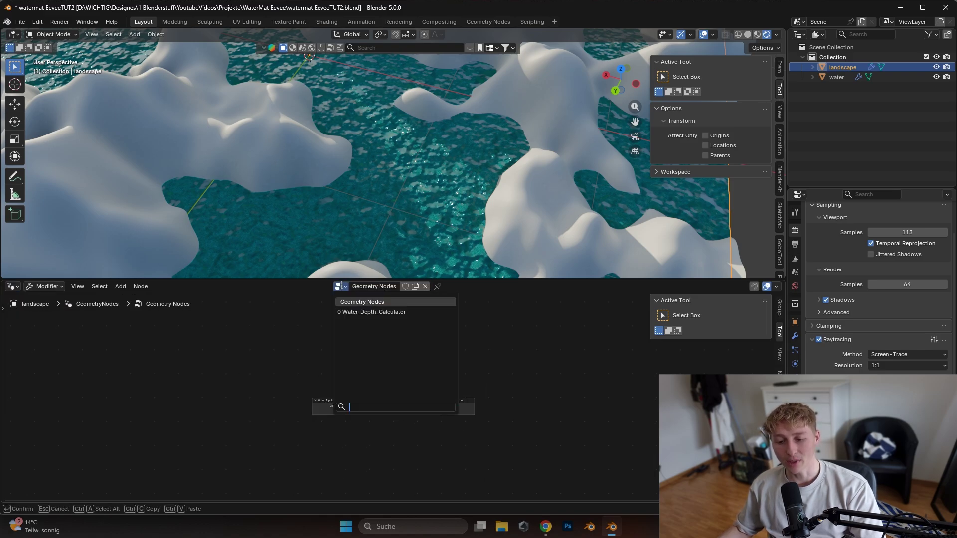
{"action": "left_click", "coordinate": [378, 312]}
{"action": "key", "text": "Home"}
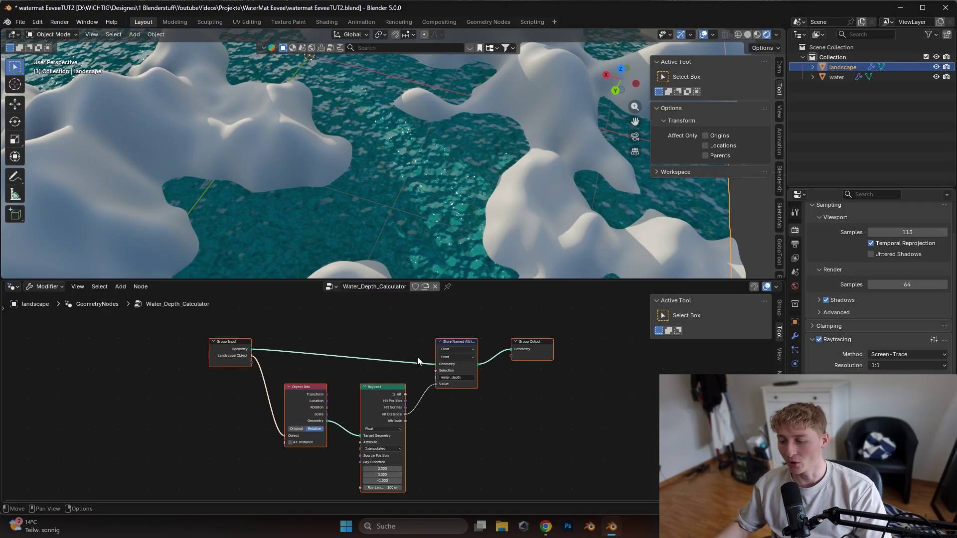
- Set the Landscape Object input of the Water_Depth_Calculator modifier to the object named water
{"action": "middle_click_drag", "start_coordinate": [509, 165], "coordinate": [533, 175]}
{"action": "left_click", "coordinate": [795, 336]}
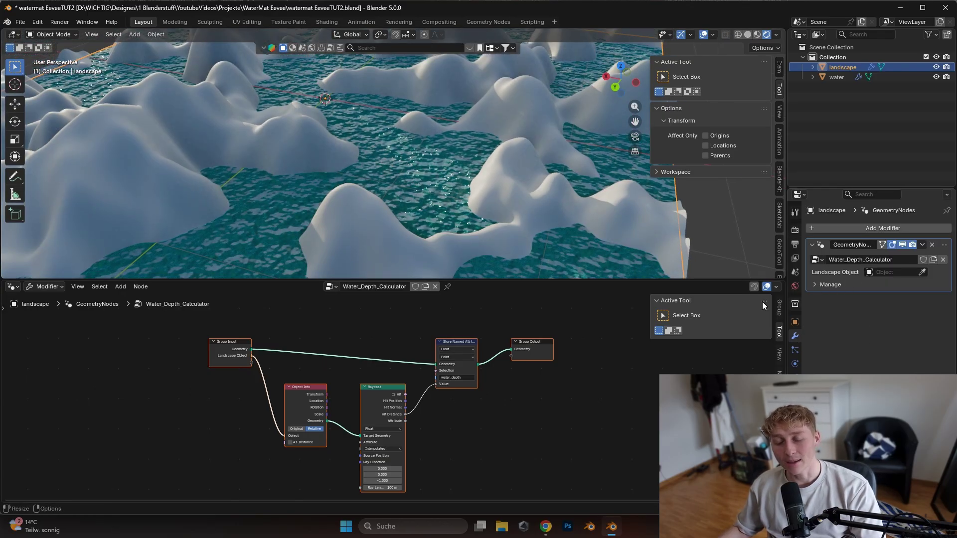
{"action": "middle_click_drag", "start_coordinate": [504, 154], "coordinate": [468, 128]}
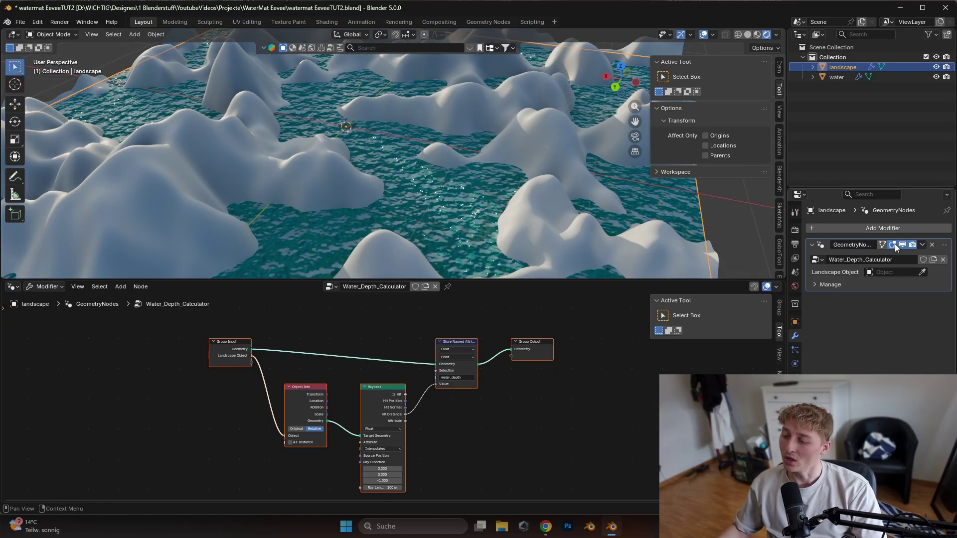
{"action": "left_click", "coordinate": [922, 273]}
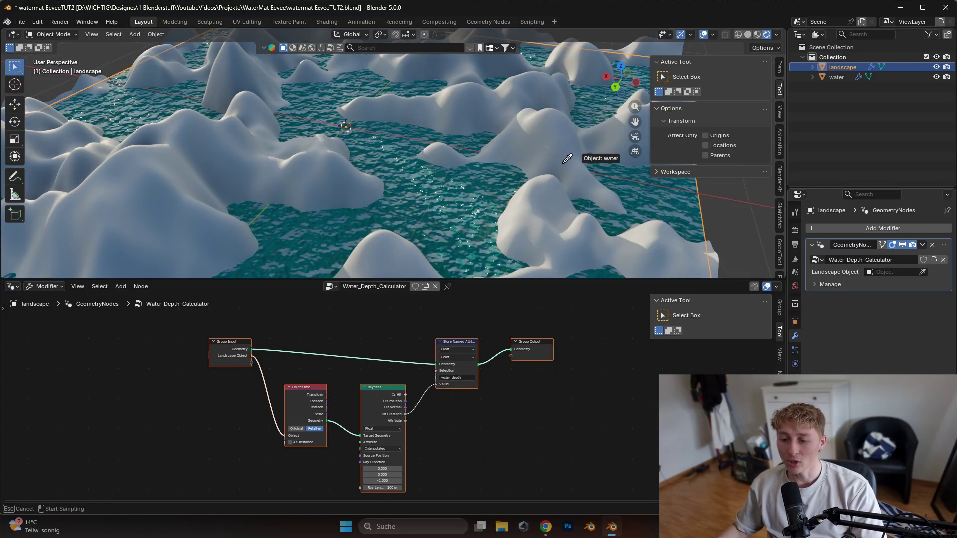
{"action": "left_click", "coordinate": [545, 142]}
- Examine the depth-based water colouring from above, from the side and close to the shoreline
{"action": "middle_click_drag", "start_coordinate": [471, 170], "coordinate": [474, 191]}
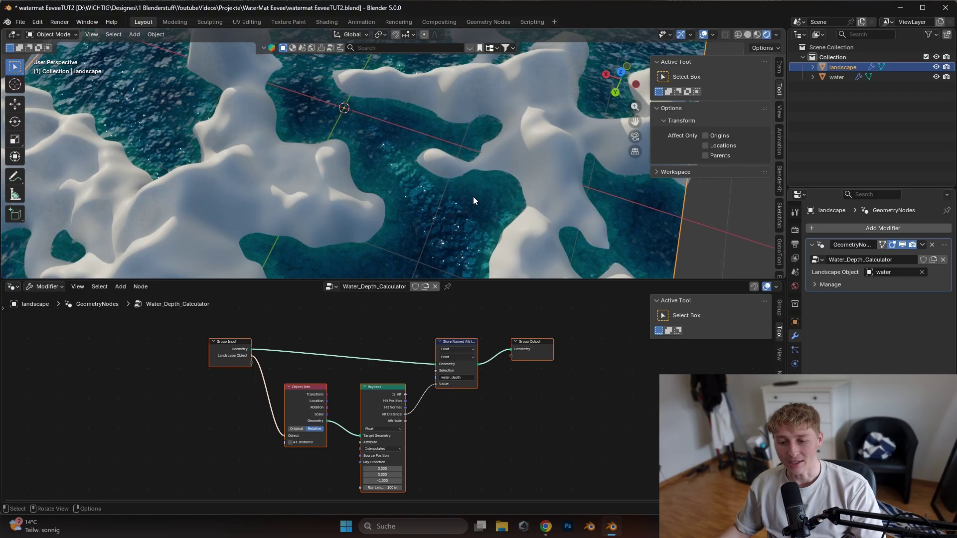
{"action": "middle_click_drag", "start_coordinate": [492, 224], "coordinate": [471, 177], "text": "shift"}
{"action": "left_click_drag", "start_coordinate": [461, 280], "coordinate": [464, 373]}
{"action": "scroll", "coordinate": [447, 278], "scroll_direction": "up", "scroll_amount": 3}
{"action": "middle_click_drag", "start_coordinate": [447, 277], "coordinate": [431, 194]}
{"action": "scroll", "coordinate": [450, 205], "scroll_direction": "down", "scroll_amount": 6}
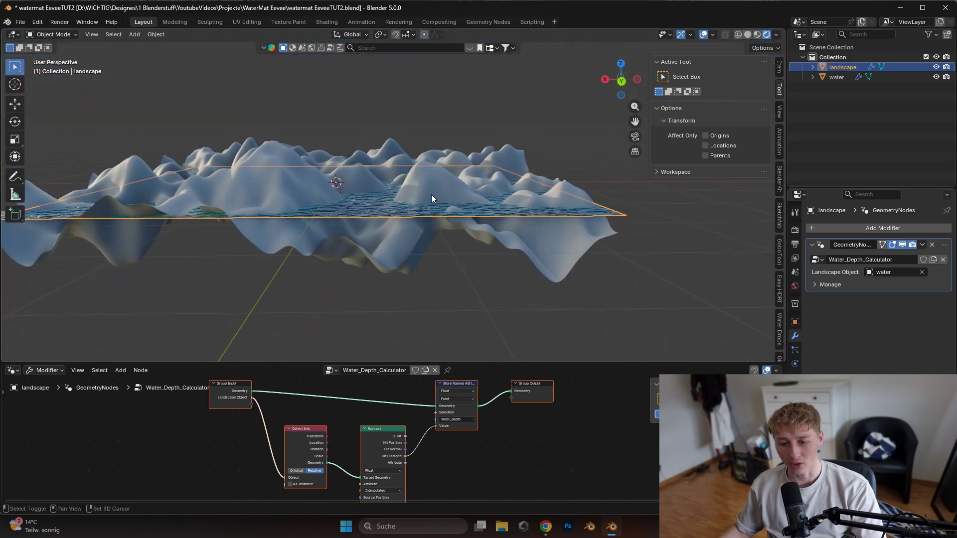
{"action": "scroll", "coordinate": [402, 229], "scroll_direction": "up", "scroll_amount": 4}
{"action": "mouse_move", "coordinate": [369, 207]}
{"action": "middle_mouse_down"}
{"action": "mouse_move", "coordinate": [375, 252]}
{"action": "mouse_move", "coordinate": [318, 284]}
{"action": "mouse_move", "coordinate": [379, 208]}
{"action": "middle_mouse_up"}
{"action": "scroll", "coordinate": [366, 245], "scroll_direction": "up", "scroll_amount": 2}
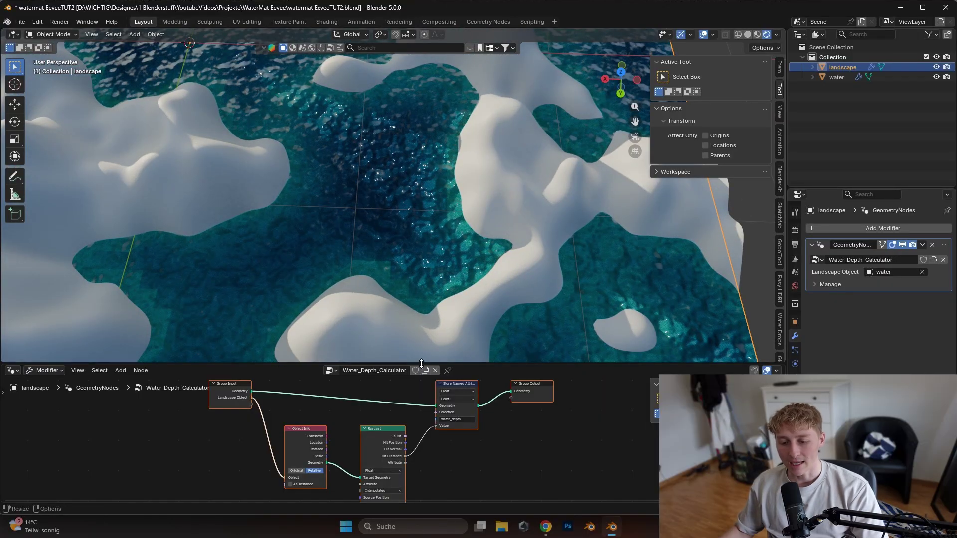
- Enlarge the node area and switch it back to the Shader Editor with Exact_Water_Material
{"action": "left_click_drag", "start_coordinate": [453, 361], "coordinate": [451, 304]}
{"action": "left_click", "coordinate": [13, 311]}
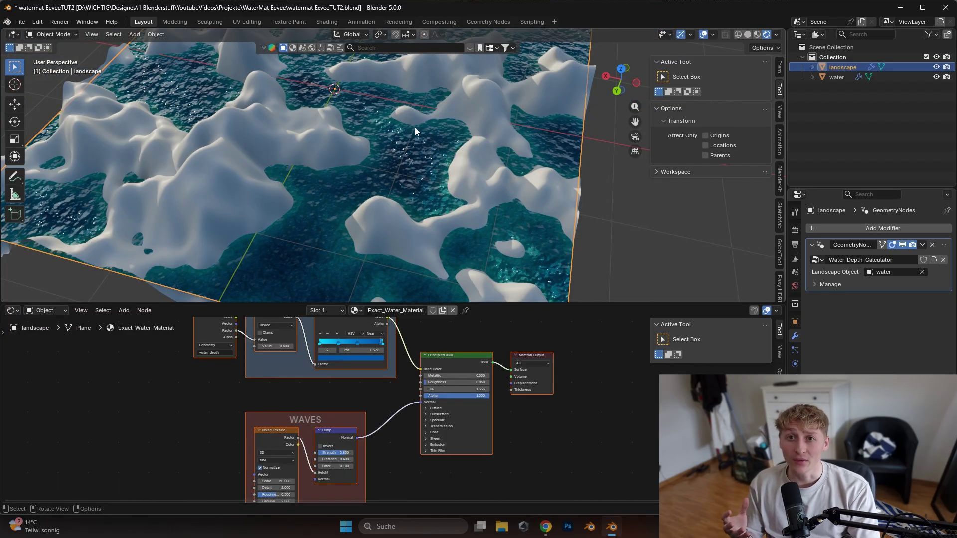
- Subdivide the entire mesh of the plane object named landscape twice, returning to Object Mode
{"action": "key", "text": "Tab"}
{"action": "key", "text": "ctrl+v"}
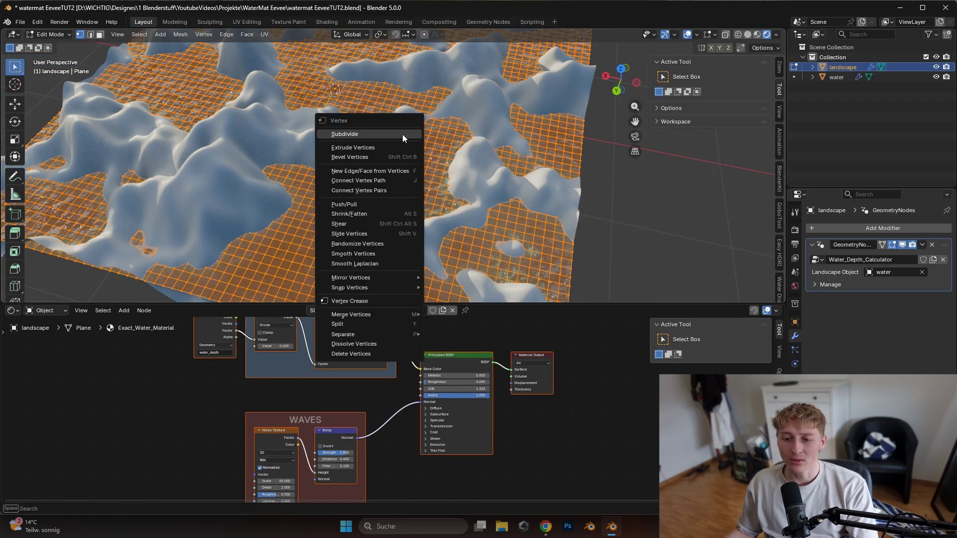
{"action": "left_click", "coordinate": [402, 134]}
{"action": "key", "text": "Tab"}
{"action": "key", "text": "Tab"}
{"action": "key", "text": "ctrl+v"}
{"action": "left_click", "coordinate": [399, 160]}
{"action": "key", "text": "Tab"}
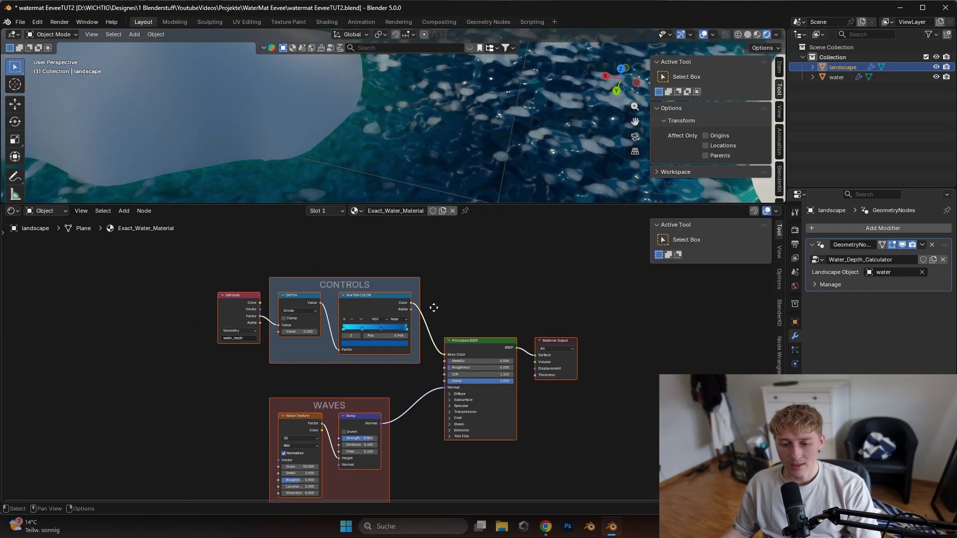
- Enlarge the 3D viewport, try the DEPTH node's divide Value at 0.400, and set it back to 0.600
{"action": "scroll", "coordinate": [423, 333], "scroll_direction": "up", "scroll_amount": 2}
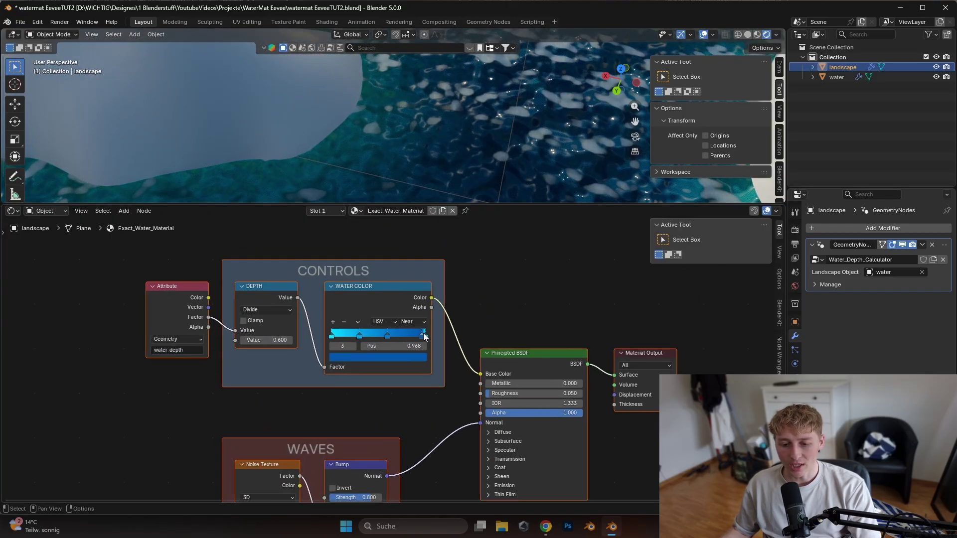
{"action": "scroll", "coordinate": [424, 333], "scroll_direction": "up", "scroll_amount": 1}
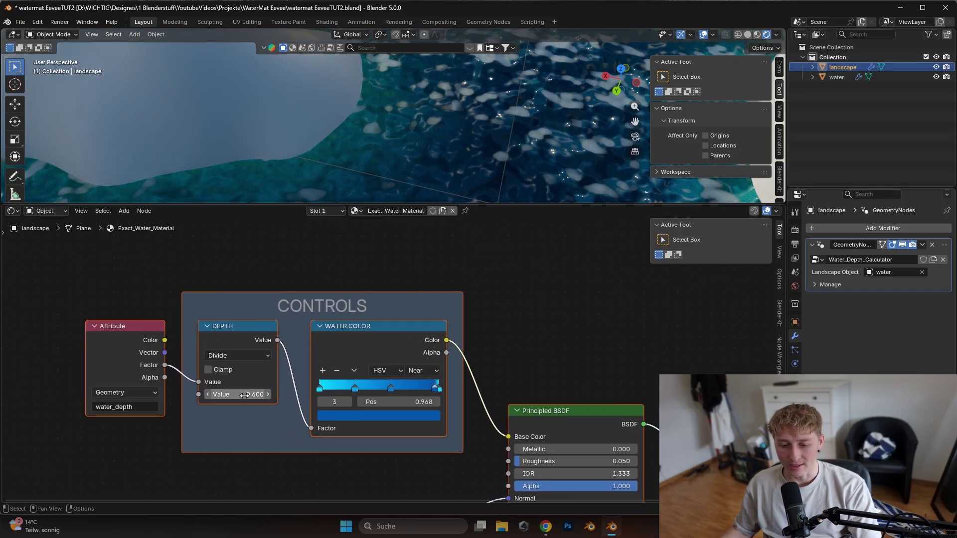
{"action": "scroll", "coordinate": [605, 94], "scroll_direction": "down", "scroll_amount": 4}
{"action": "middle_click_drag", "start_coordinate": [606, 94], "coordinate": [489, 184], "text": "shift"}
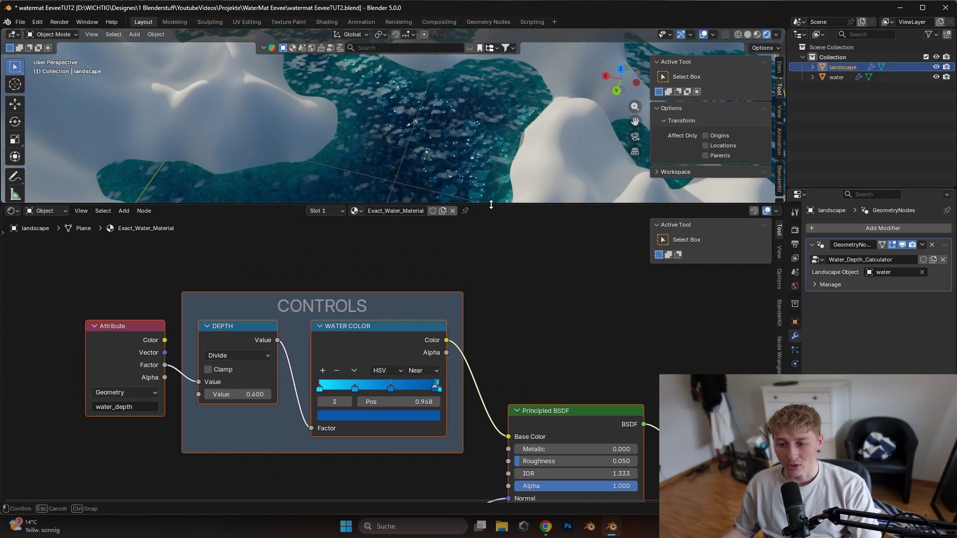
{"action": "left_click_drag", "start_coordinate": [491, 204], "coordinate": [491, 259]}
{"action": "left_click", "coordinate": [207, 422]}
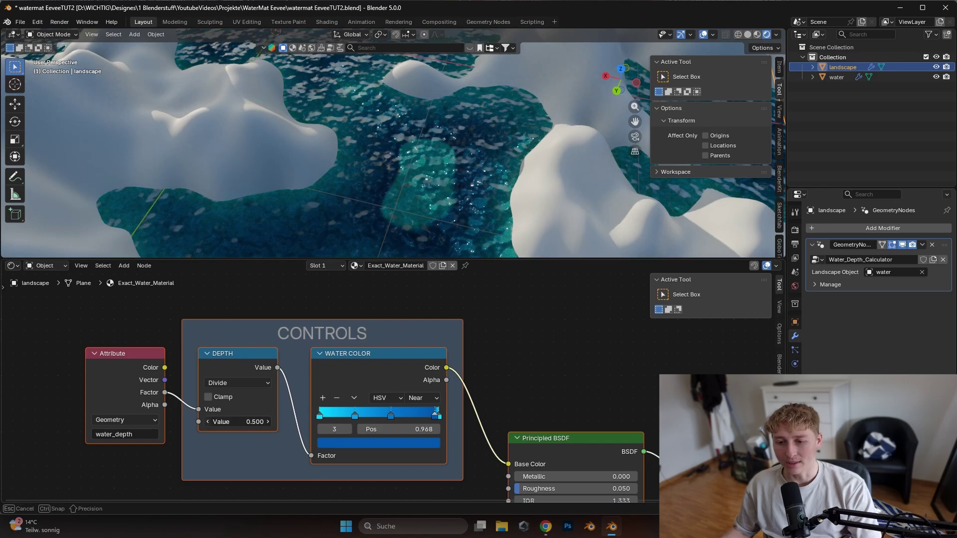
{"action": "left_click", "coordinate": [207, 422]}
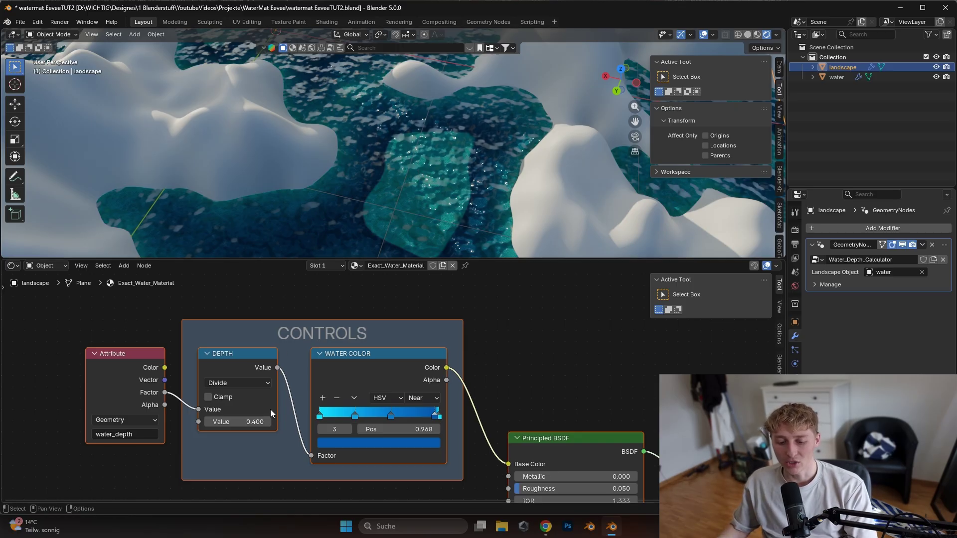
{"action": "left_click", "coordinate": [269, 423]}
{"action": "left_click", "coordinate": [270, 423]}
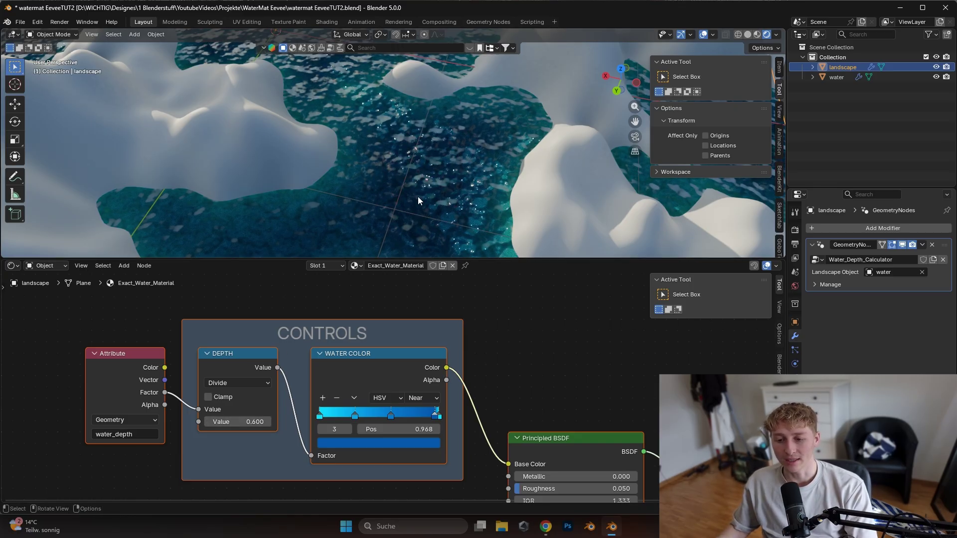
- Set the Scale of the Noise Texture in the WAVES frame to 44.400
{"action": "middle_click_drag", "start_coordinate": [488, 491], "coordinate": [490, 447]}
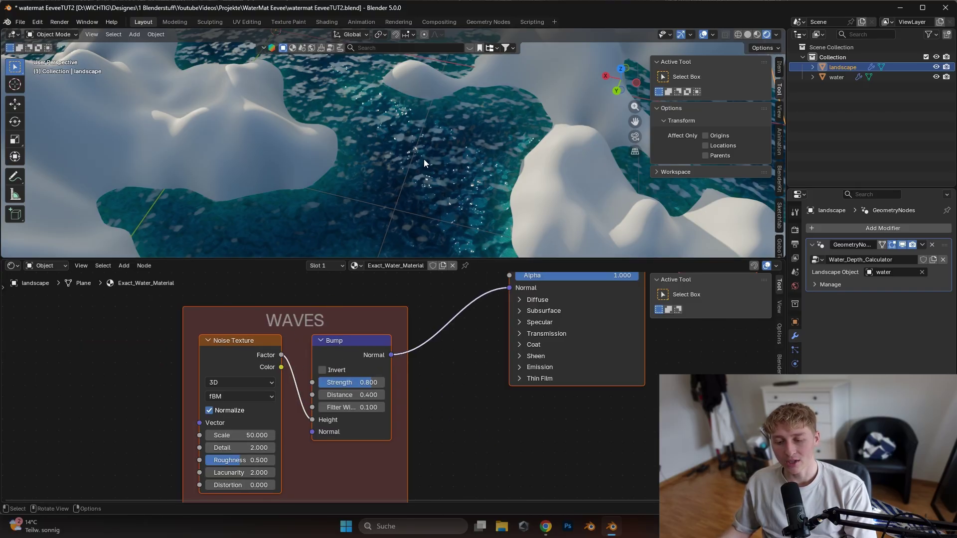
{"action": "scroll", "coordinate": [424, 157], "scroll_direction": "up", "scroll_amount": 5}
{"action": "scroll", "coordinate": [416, 184], "scroll_direction": "down", "scroll_amount": 5}
{"action": "middle_click_drag", "start_coordinate": [421, 163], "coordinate": [390, 178]}
{"action": "scroll", "coordinate": [266, 436], "scroll_direction": "up", "scroll_amount": 1}
{"action": "mouse_move", "coordinate": [239, 439]}
{"action": "left_mouse_down"}
{"action": "mouse_move", "coordinate": [269, 440]}
{"action": "mouse_move", "coordinate": [171, 439]}
{"action": "mouse_move", "coordinate": [228, 439]}
{"action": "left_mouse_up"}
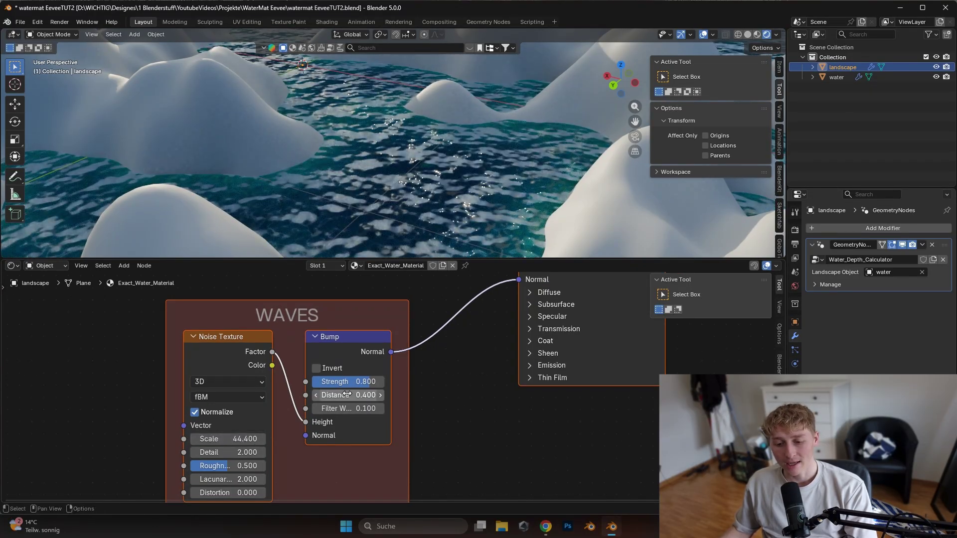
- Try a different Strength on the Bump node in the WAVES frame and set it back to 0.8
{"action": "mouse_move", "coordinate": [359, 382]}
{"action": "left_mouse_down"}
{"action": "mouse_move", "coordinate": [344, 382]}
{"action": "mouse_move", "coordinate": [362, 382]}
{"action": "left_mouse_up"}
{"action": "left_click", "coordinate": [363, 382]}
{"action": "type", "text": ".8"}
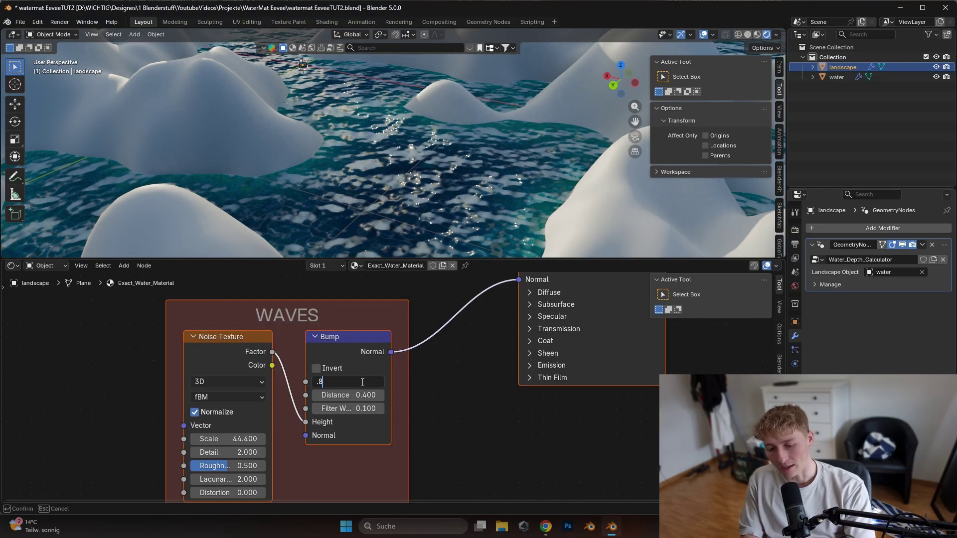
{"action": "key", "text": "Return"}
- Try the dark blue stop of the WATER COLOR ramp at the far end, position 1.000, and move it back to 0.964
{"action": "key", "text": "Home"}
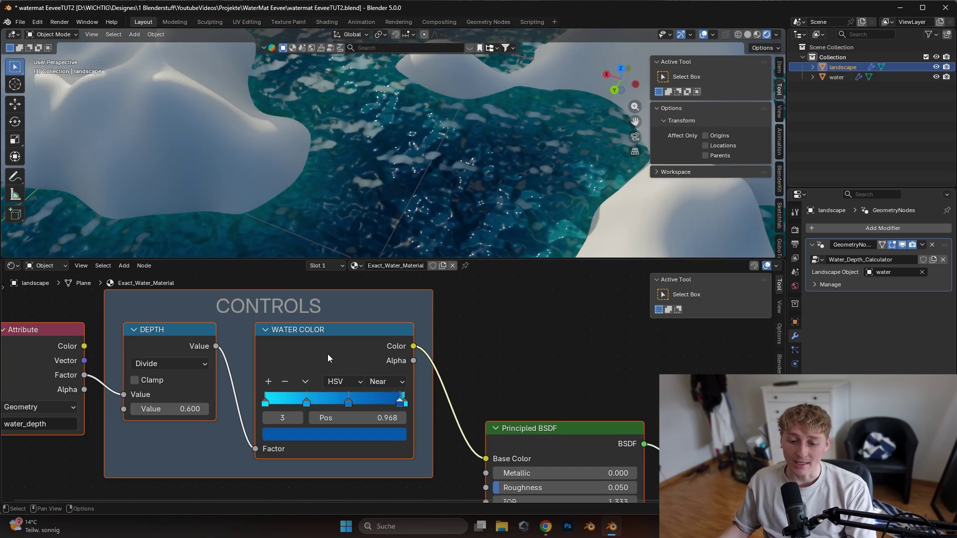
{"action": "left_click", "coordinate": [327, 358]}
{"action": "left_click", "coordinate": [408, 403]}
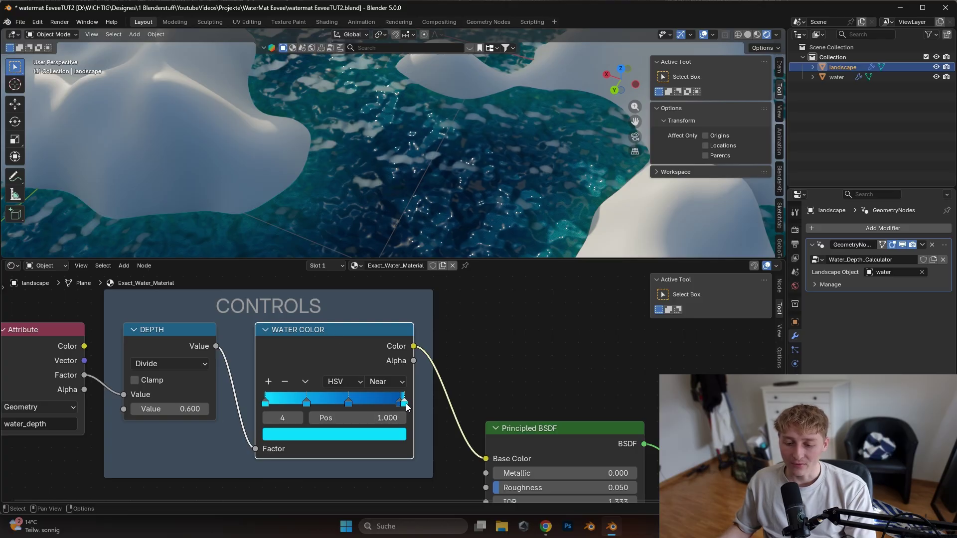
{"action": "scroll", "coordinate": [408, 403], "scroll_direction": "up", "scroll_amount": 3}
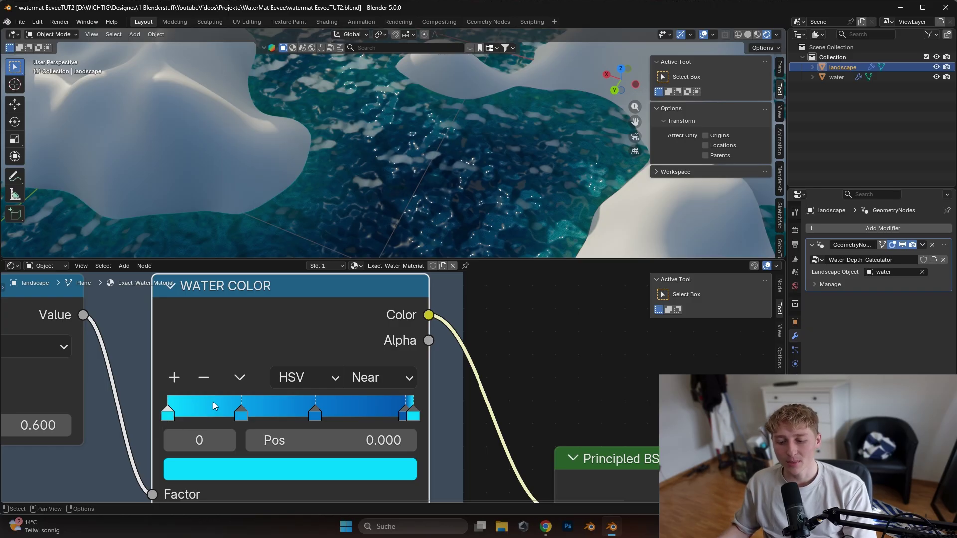
{"action": "mouse_move", "coordinate": [408, 417]}
{"action": "left_mouse_down"}
{"action": "mouse_move", "coordinate": [393, 423]}
{"action": "mouse_move", "coordinate": [431, 424]}
{"action": "left_mouse_up"}
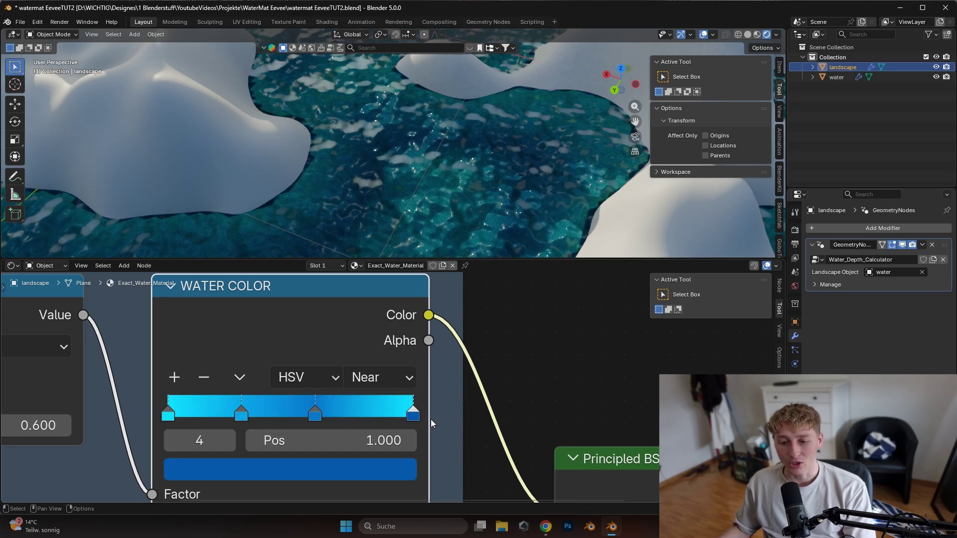
{"action": "middle_click_drag", "start_coordinate": [309, 198], "coordinate": [386, 133]}
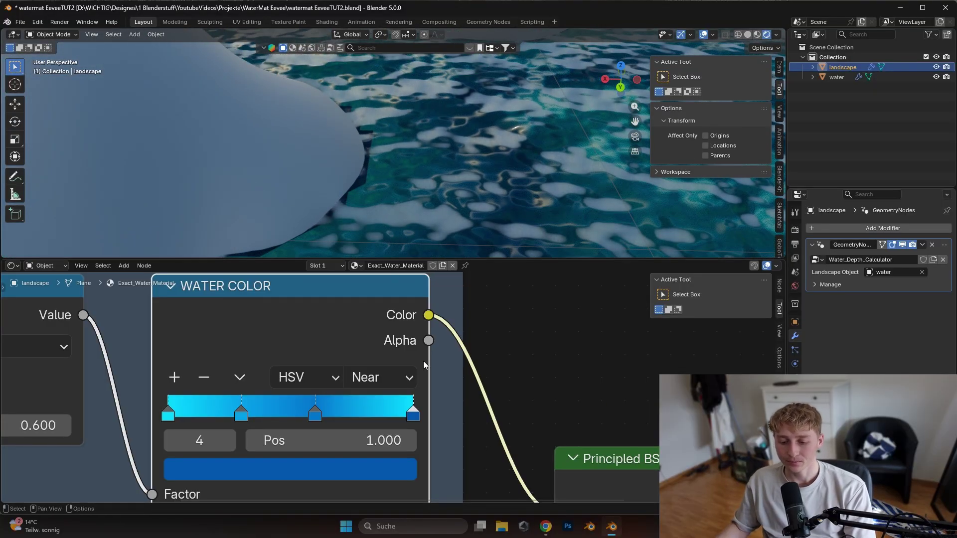
{"action": "left_click_drag", "start_coordinate": [412, 418], "coordinate": [402, 419]}
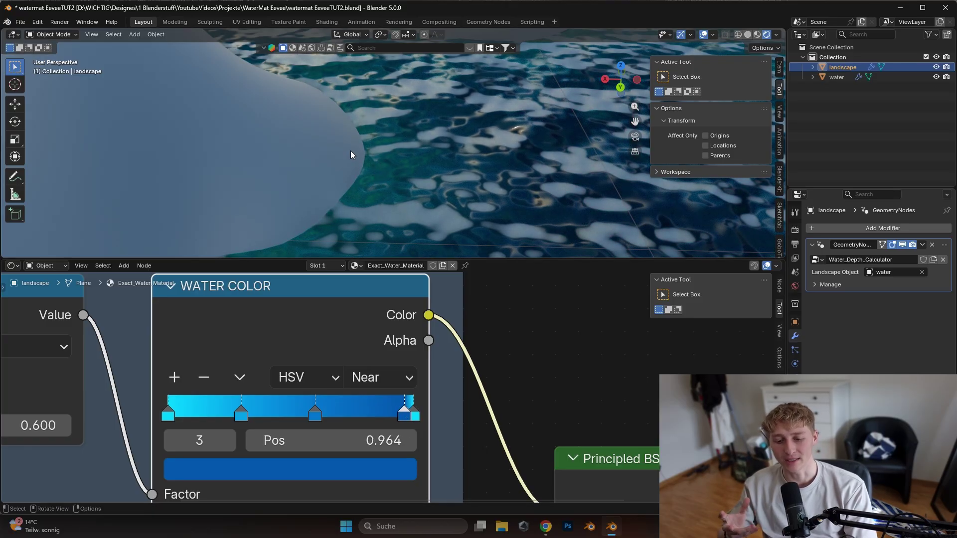
{"action": "scroll", "coordinate": [343, 159], "scroll_direction": "down", "scroll_amount": 5}
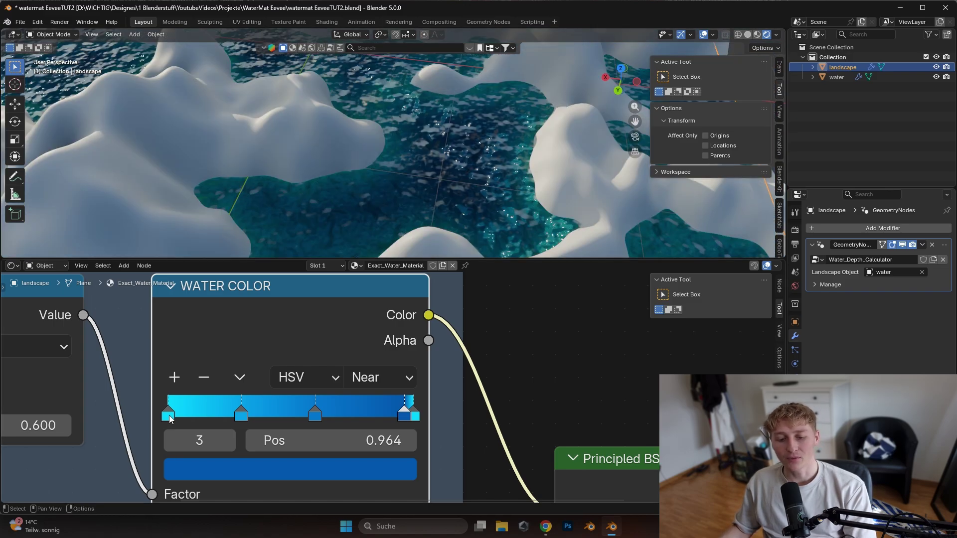
- Try a red colour on the first stop of the WATER COLOR ramp and compare it with the last stop
{"action": "left_click", "coordinate": [168, 414]}
{"action": "left_click", "coordinate": [206, 471]}
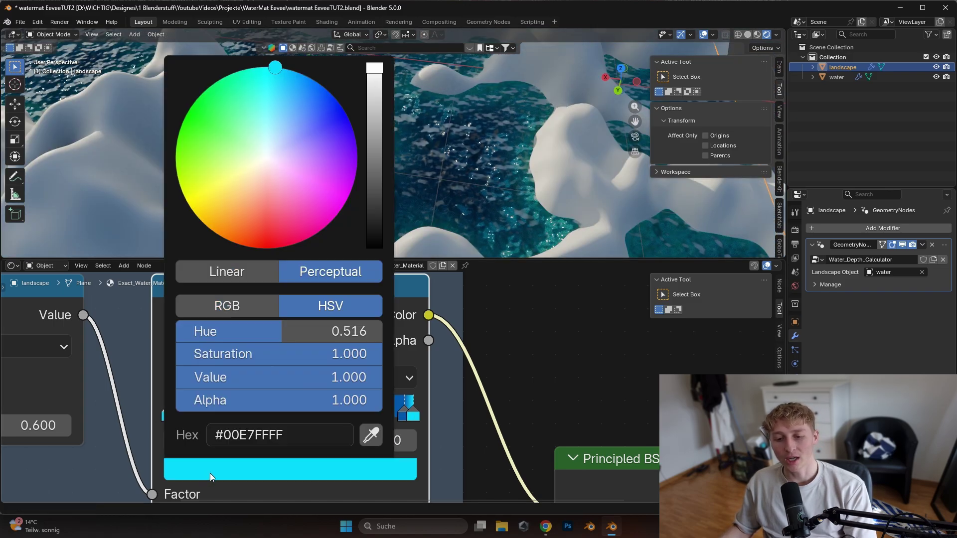
{"action": "left_click", "coordinate": [265, 224]}
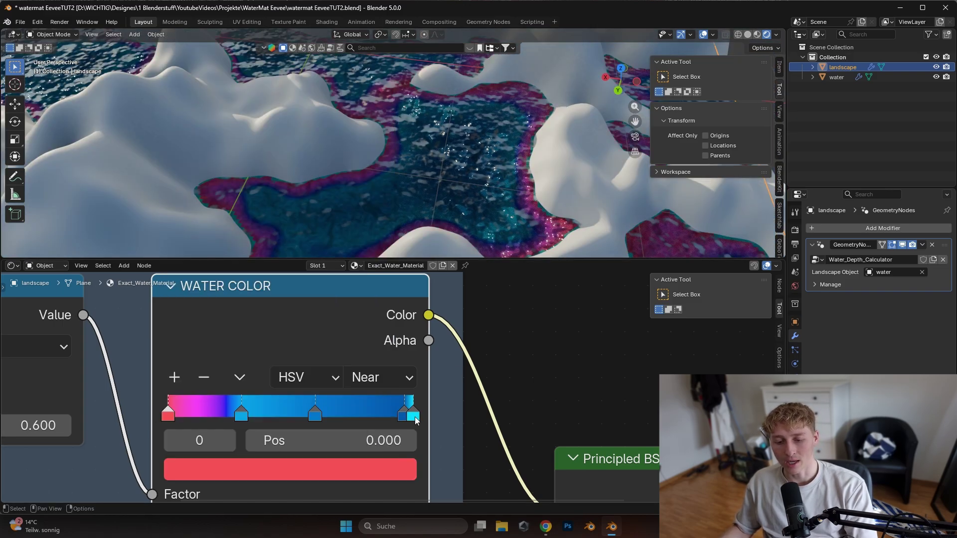
{"action": "left_click", "coordinate": [415, 417]}
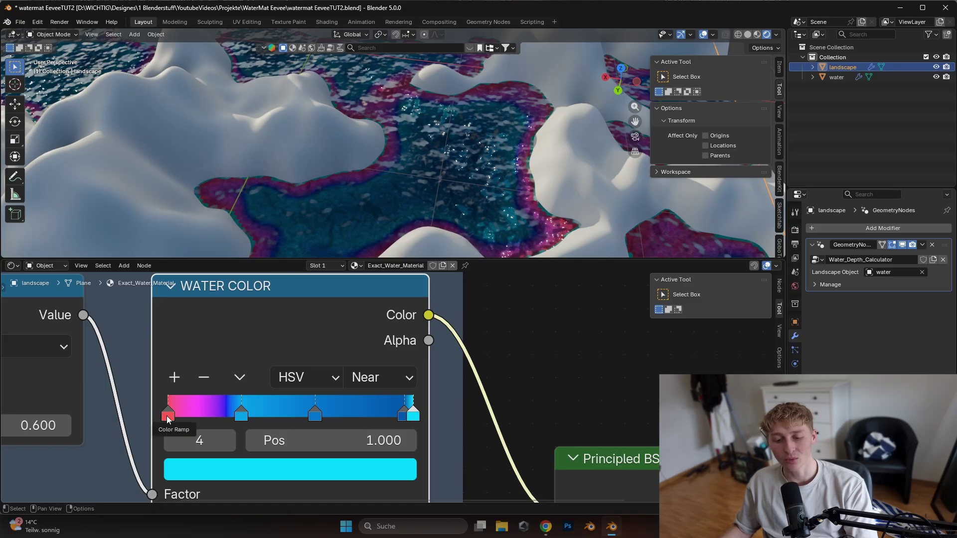
{"action": "left_click", "coordinate": [167, 415]}
{"action": "left_click", "coordinate": [415, 415]}
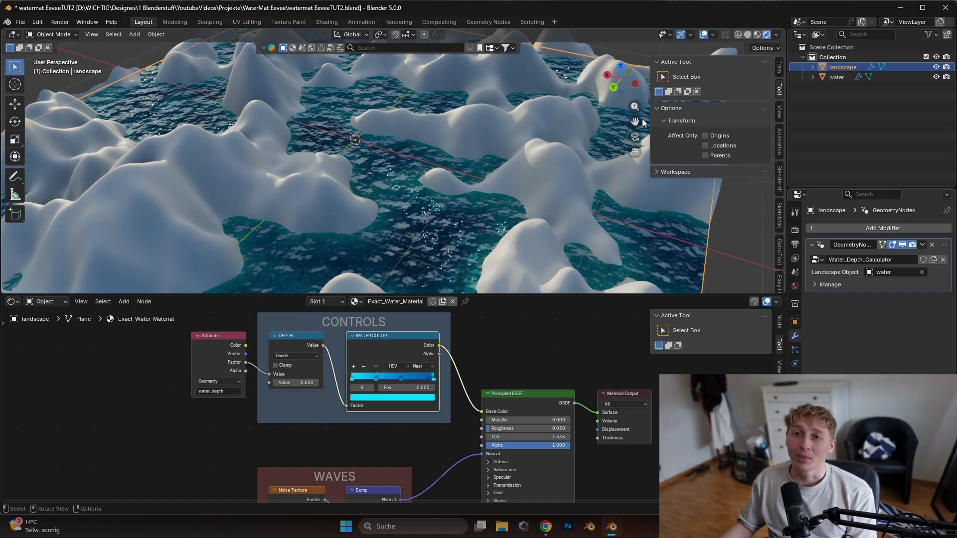
- Switch the viewport shading's environment lighting to the HDRI with the green trees
{"action": "left_click", "coordinate": [776, 34]}
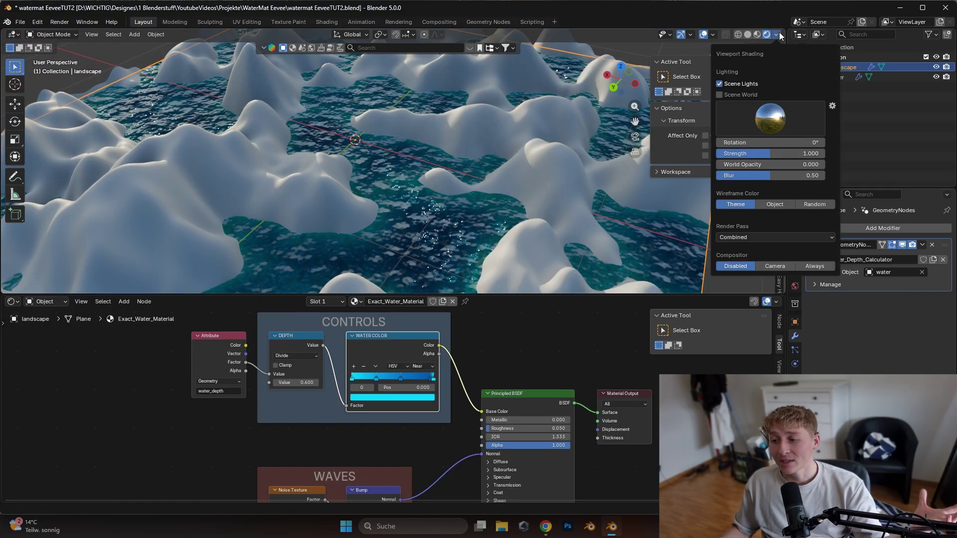
{"action": "left_click", "coordinate": [755, 109]}
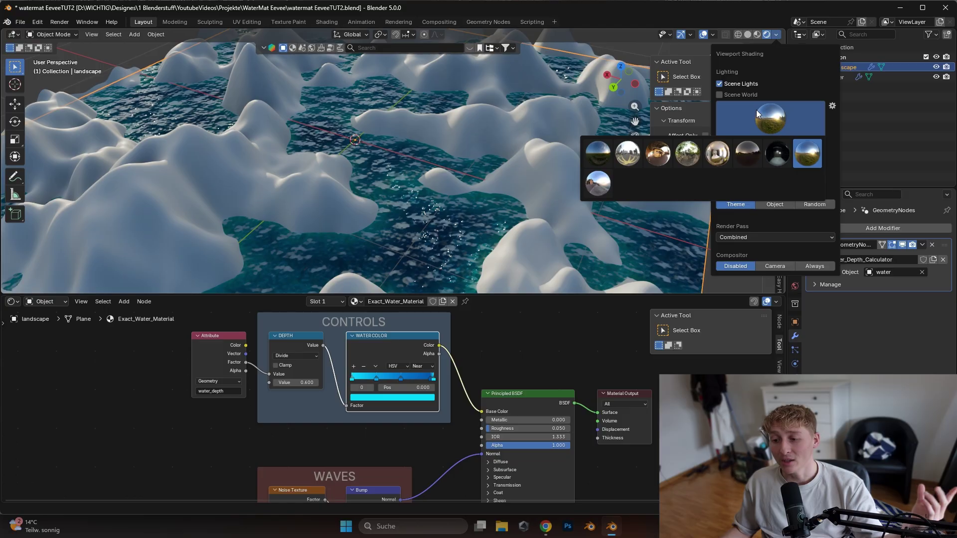
{"action": "left_click", "coordinate": [691, 160]}
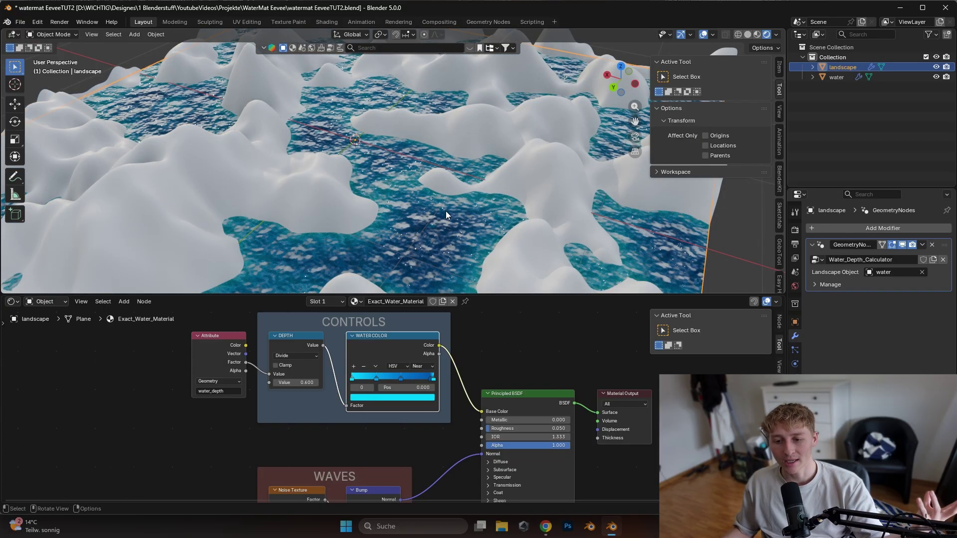
{"action": "scroll", "coordinate": [439, 211], "scroll_direction": "up", "scroll_amount": 3}
- Switch the viewport shading's environment lighting to the nearly black HDRI and view the water from a lower angle
{"action": "left_click", "coordinate": [776, 34]}
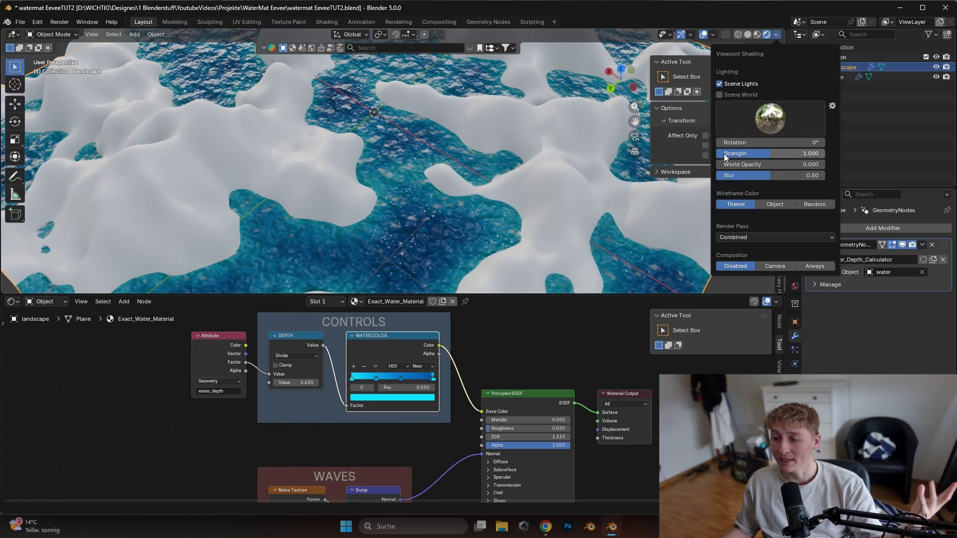
{"action": "left_click", "coordinate": [764, 125]}
{"action": "left_click", "coordinate": [766, 155]}
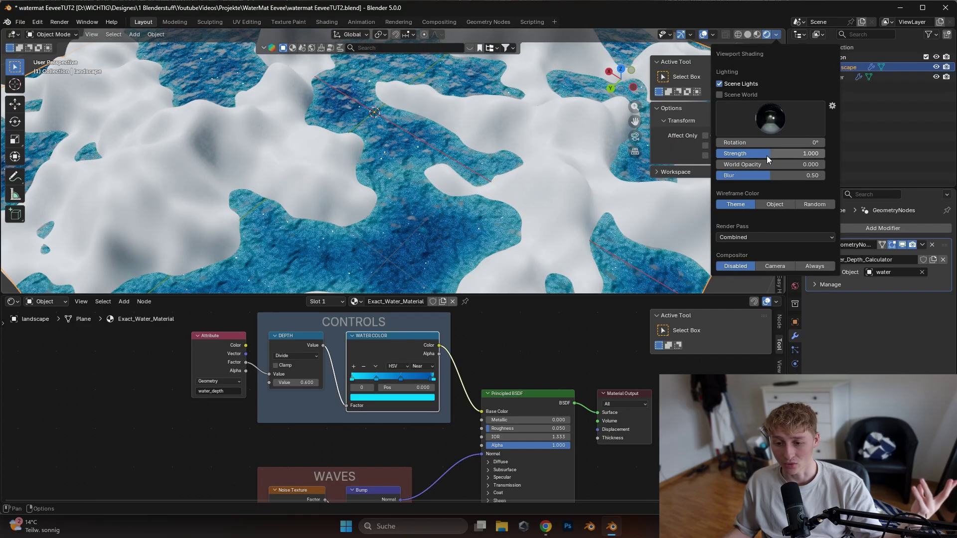
{"action": "middle_click_drag", "start_coordinate": [475, 201], "coordinate": [427, 220]}
- Enlarge the node area, expand the Principled BSDF's Transmission settings and lower the Weight to about 0.364
{"action": "left_click_drag", "start_coordinate": [592, 294], "coordinate": [591, 244]}
{"action": "scroll", "coordinate": [564, 375], "scroll_direction": "up", "scroll_amount": 5}
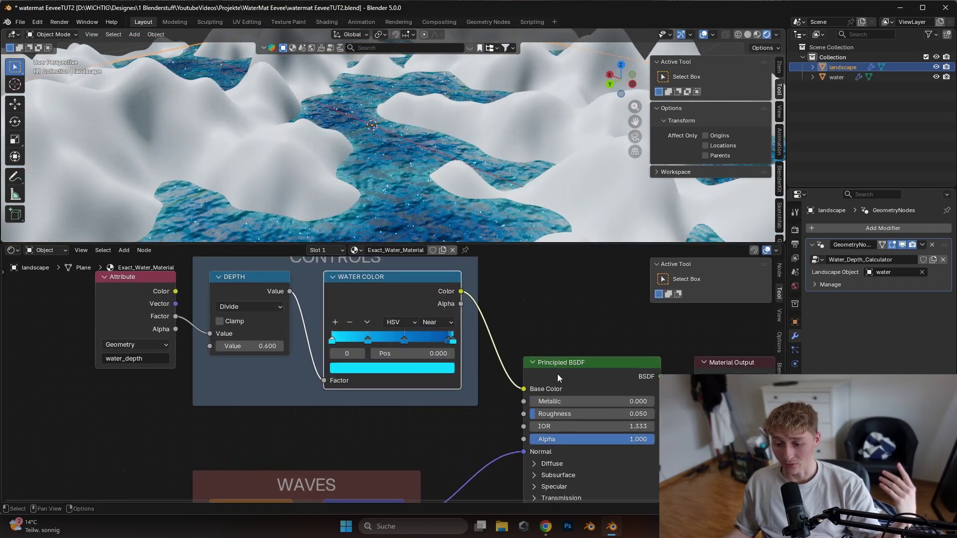
{"action": "middle_click_drag", "start_coordinate": [567, 373], "coordinate": [395, 327]}
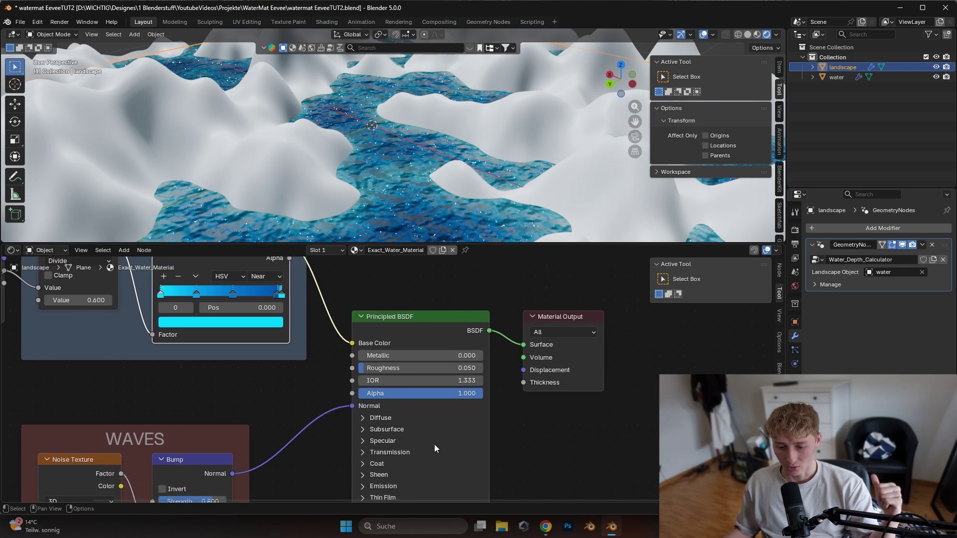
{"action": "middle_click_drag", "start_coordinate": [435, 444], "coordinate": [440, 411]}
{"action": "left_click", "coordinate": [375, 420]}
{"action": "left_click_drag", "start_coordinate": [463, 434], "coordinate": [409, 433]}
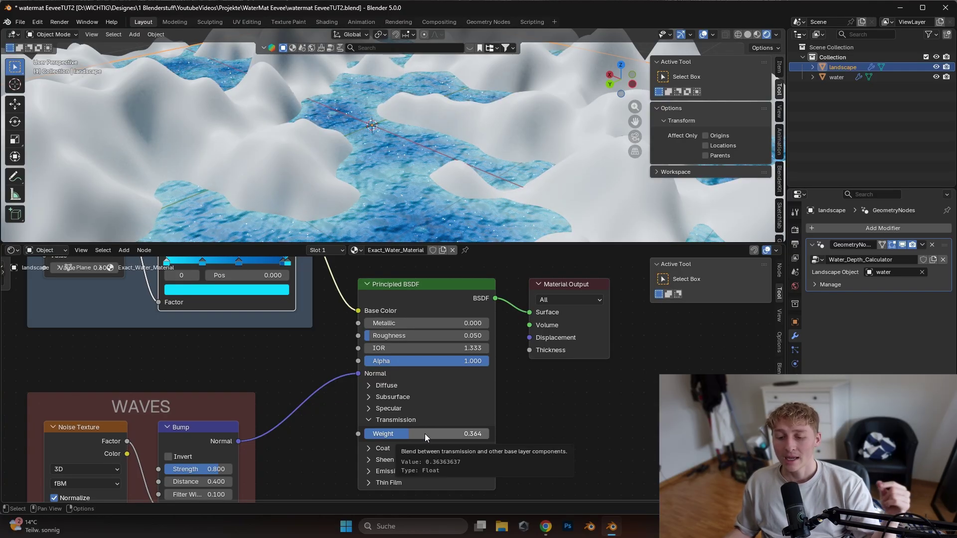
- Raise the Transmission Weight to 1.000, compare the water from above, and reduce the Weight to 0.841
{"action": "left_click_drag", "start_coordinate": [425, 434], "coordinate": [491, 433]}
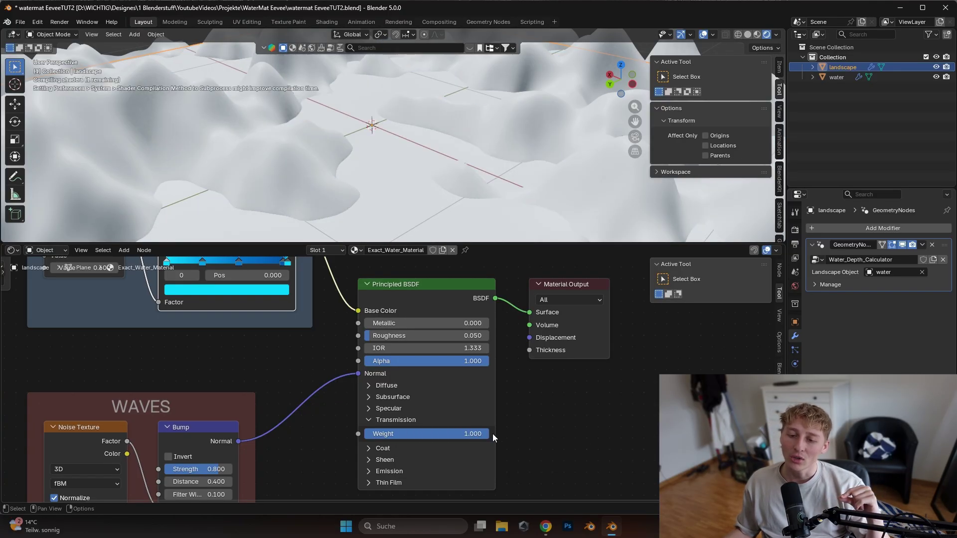
{"action": "middle_click_drag", "start_coordinate": [441, 188], "coordinate": [432, 201]}
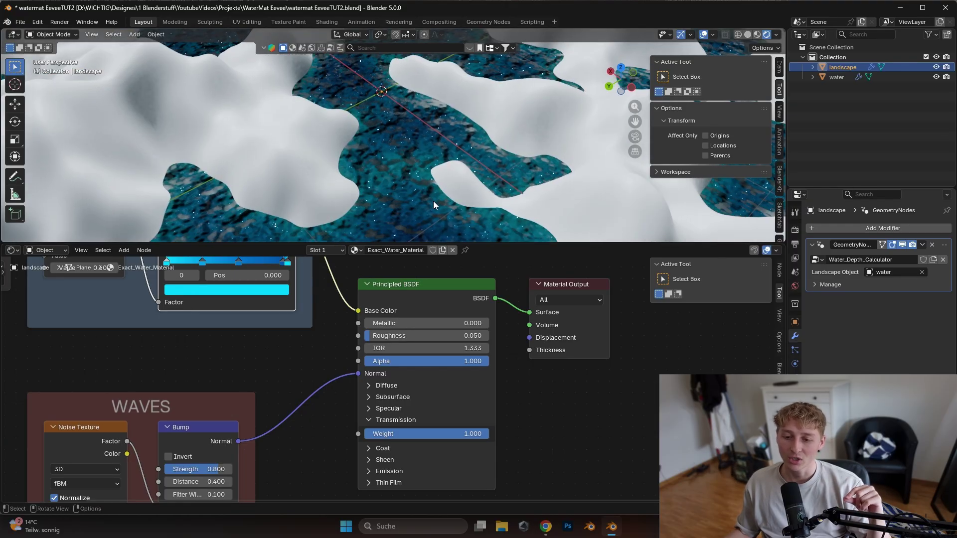
{"action": "scroll", "coordinate": [434, 200], "scroll_direction": "down", "scroll_amount": 4}
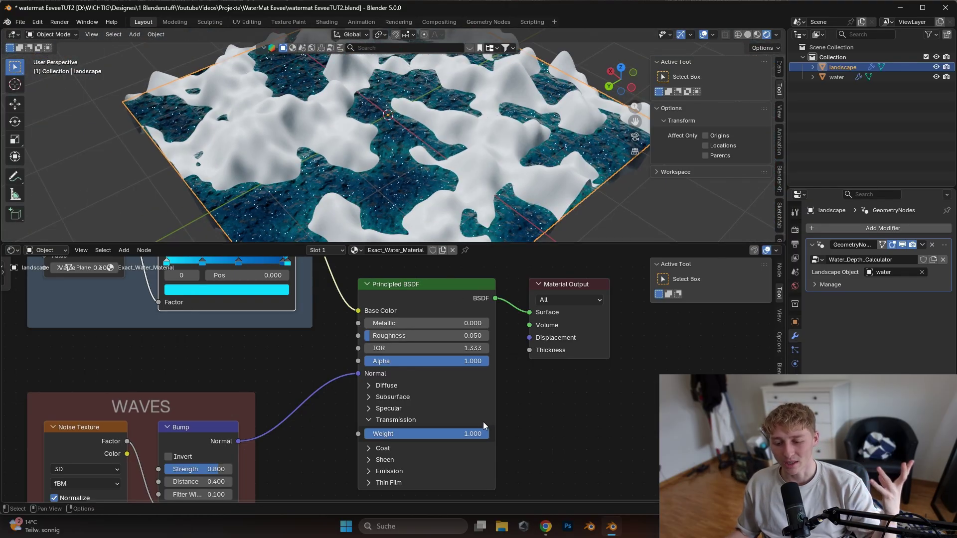
{"action": "left_click_drag", "start_coordinate": [475, 433], "coordinate": [454, 434]}
- Light the viewport with the green tree HDRI again and reopen the choice of environments
{"action": "left_click", "coordinate": [776, 35]}
{"action": "left_click", "coordinate": [770, 118]}
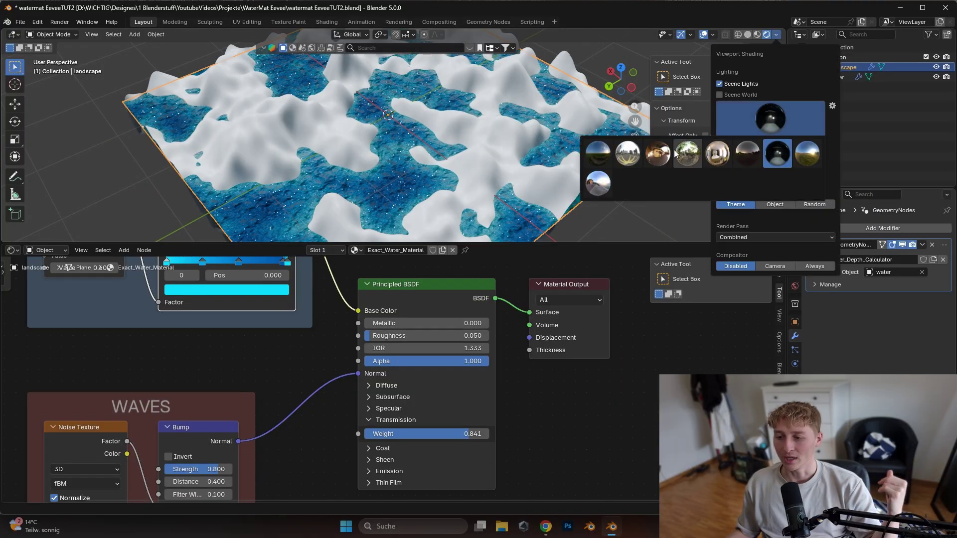
{"action": "left_click", "coordinate": [688, 158]}
{"action": "left_click", "coordinate": [763, 118]}
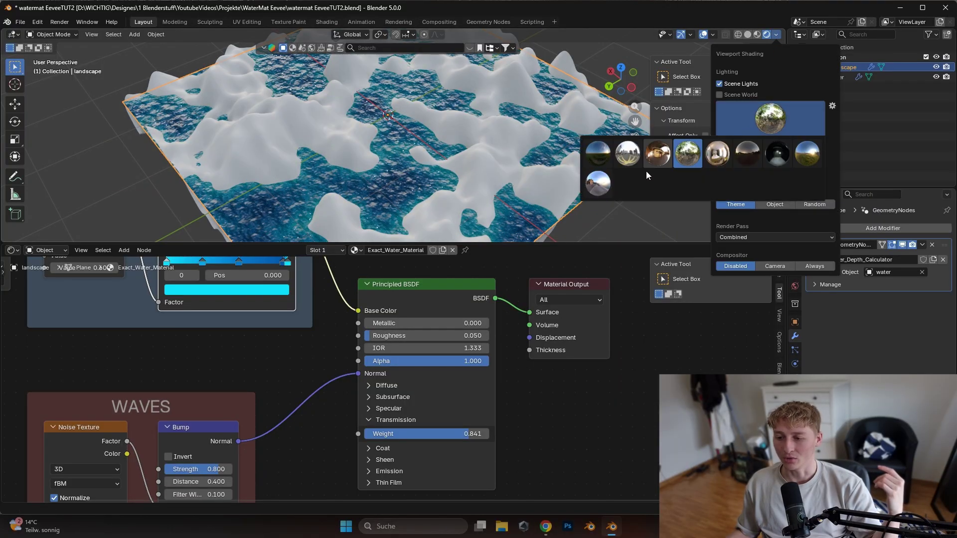